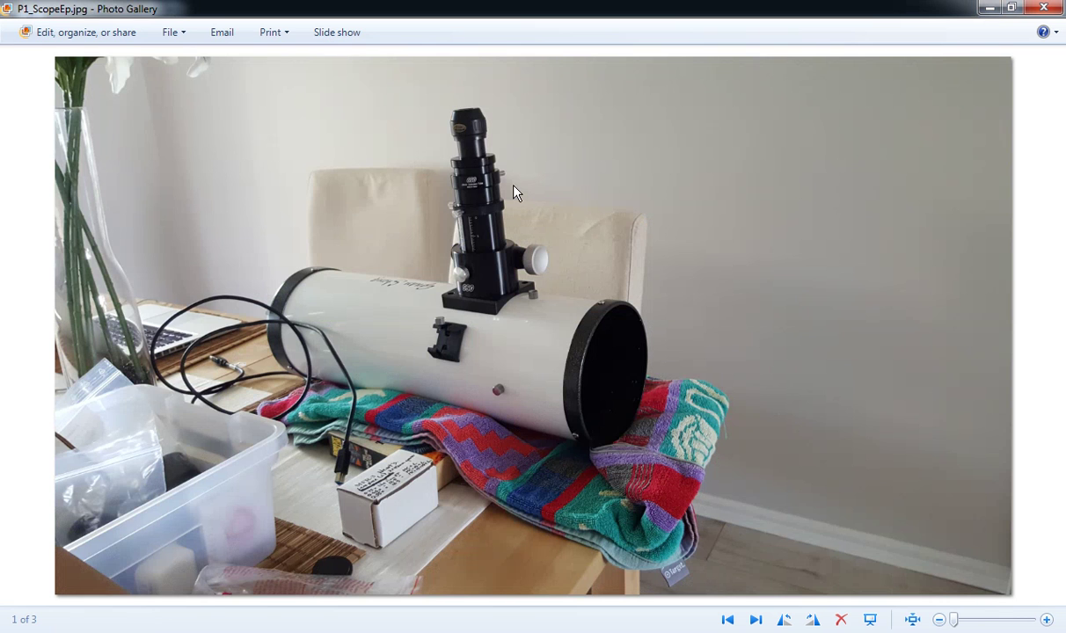
{"action": "key", "text": "ctrl"}
{"action": "left_click", "coordinate": [518, 352]}
{"action": "left_click", "coordinate": [447, 134]}
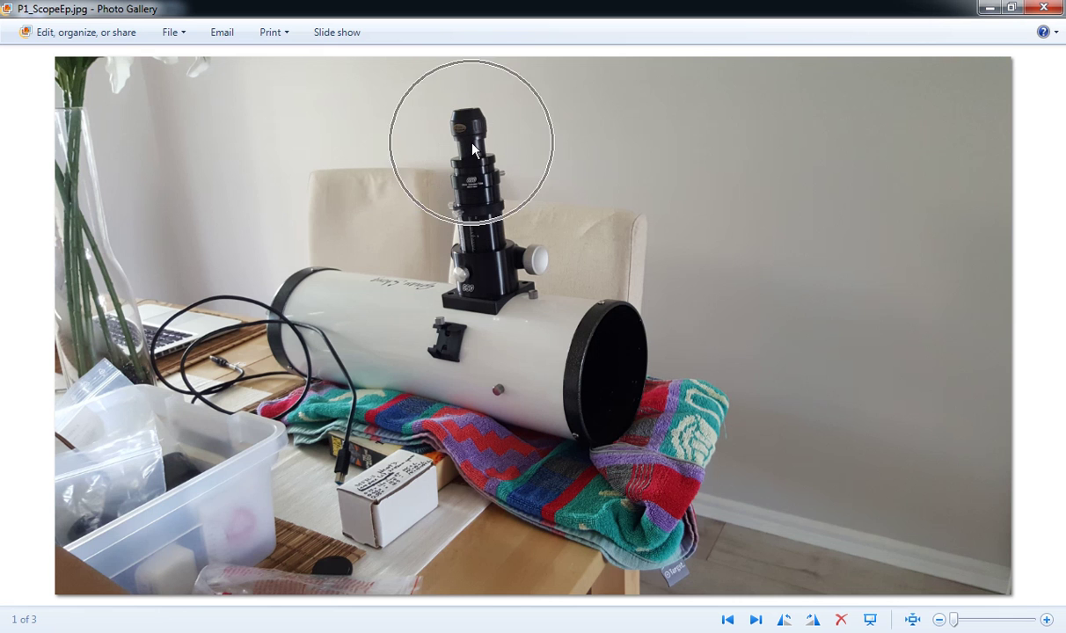
{"action": "left_click", "coordinate": [472, 142]}
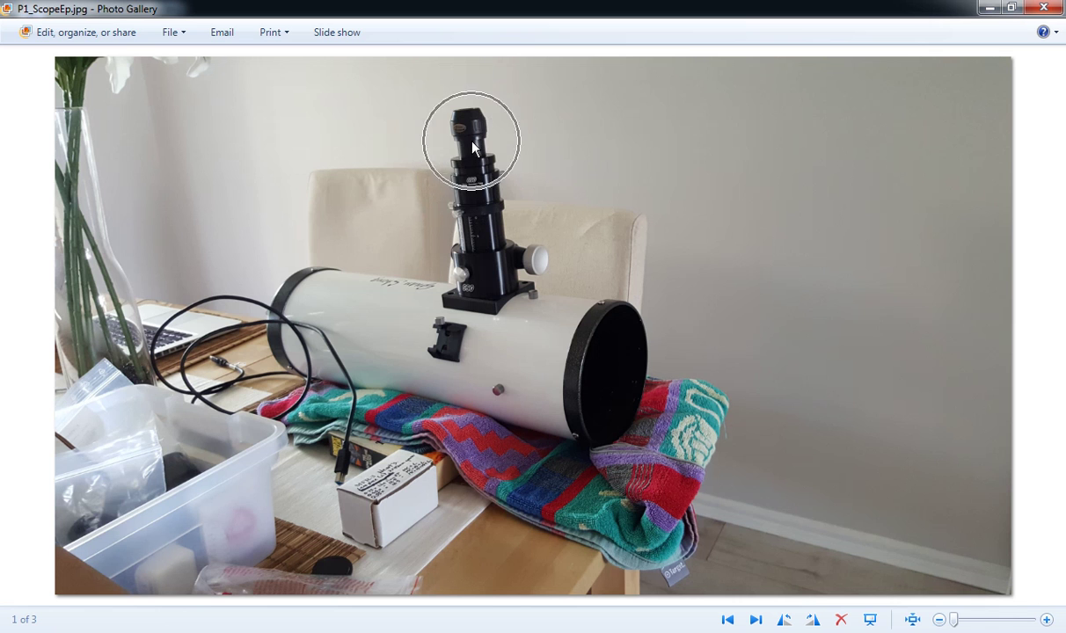
{"action": "left_click", "coordinate": [449, 136]}
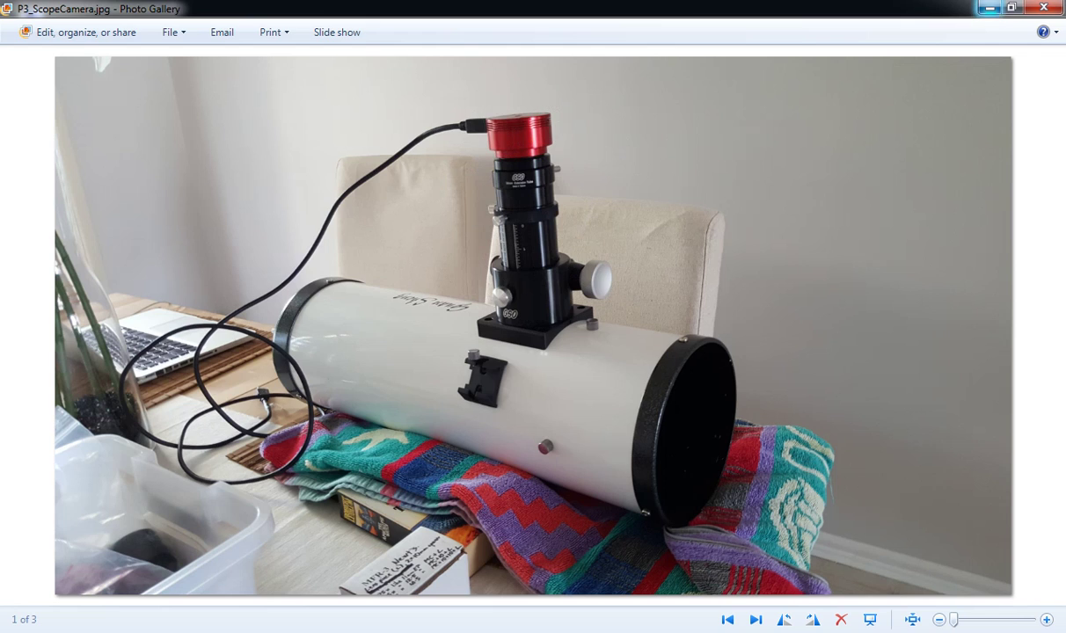
Minimise the photo viewer and launch SharpCap 2.9 from the desktop's Apps folder, dismissing the startup tip.
{"action": "left_click", "coordinate": [990, 8]}
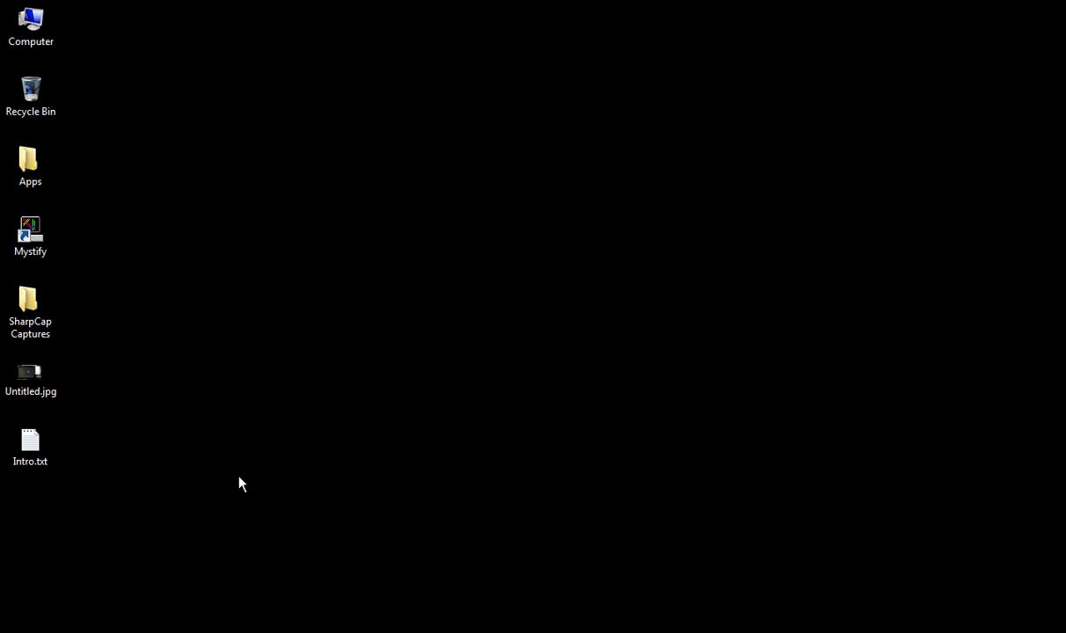
{"action": "left_click", "coordinate": [40, 165]}
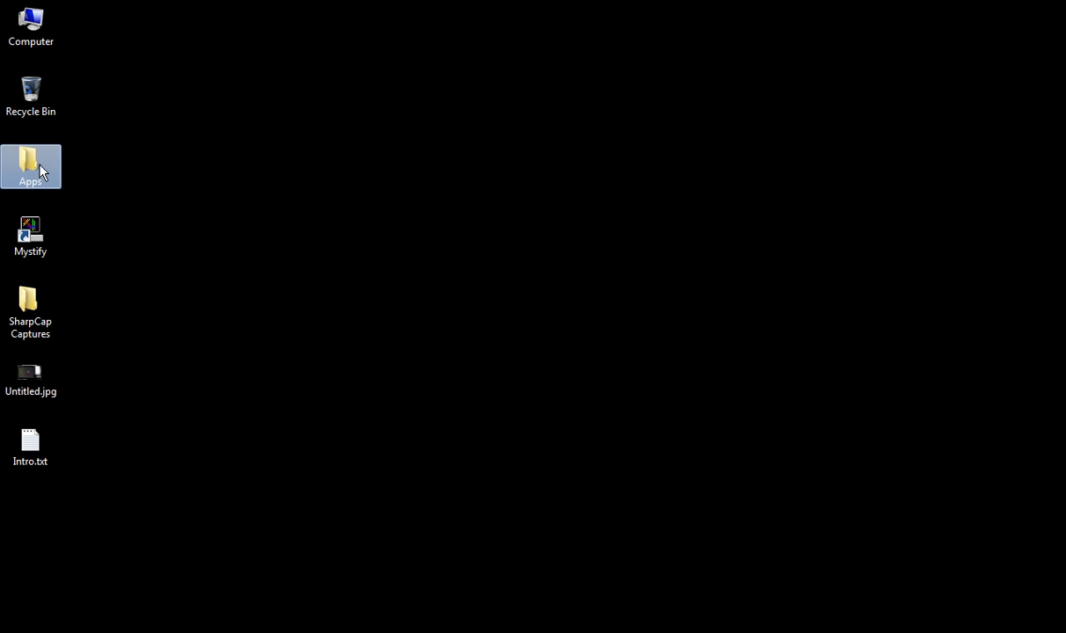
{"action": "double_click", "coordinate": [39, 167]}
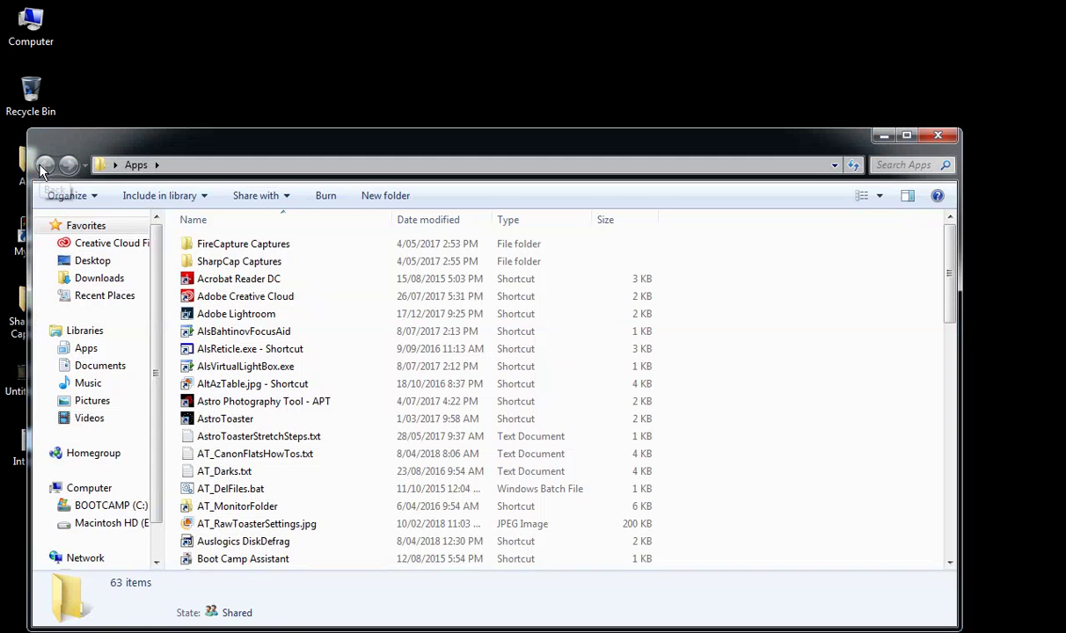
{"action": "left_click", "coordinate": [222, 334]}
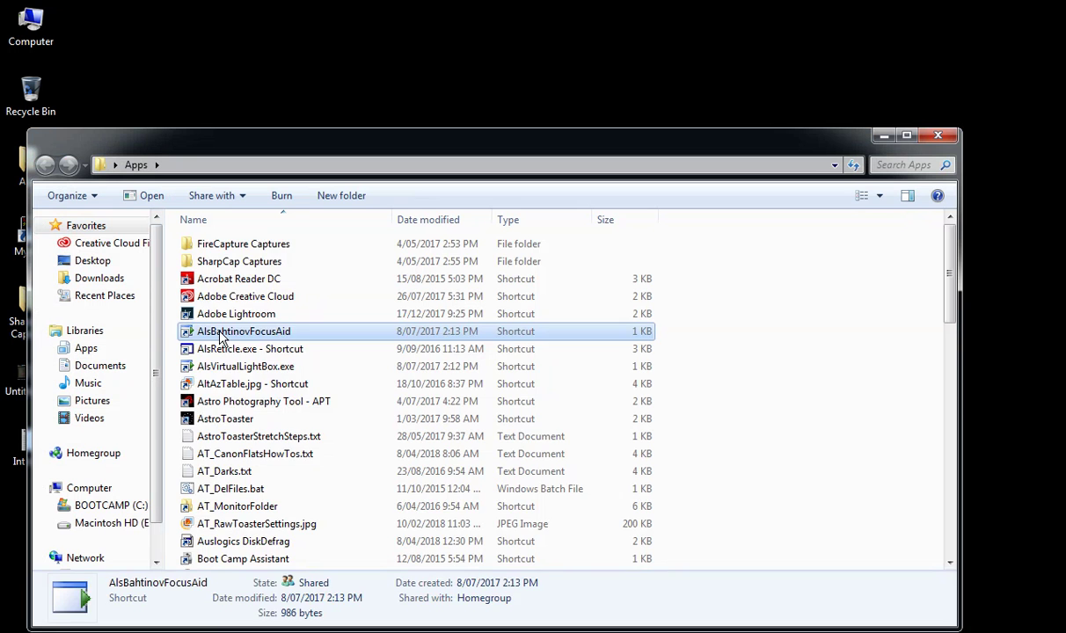
{"action": "type", "text": "sharex"}
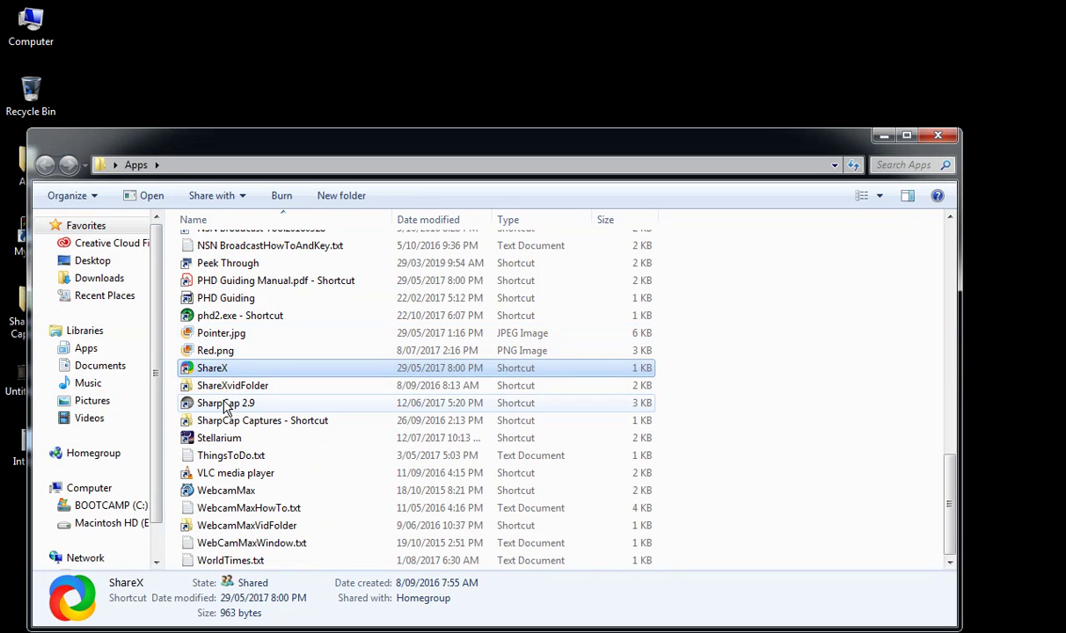
{"action": "double_click", "coordinate": [225, 404]}
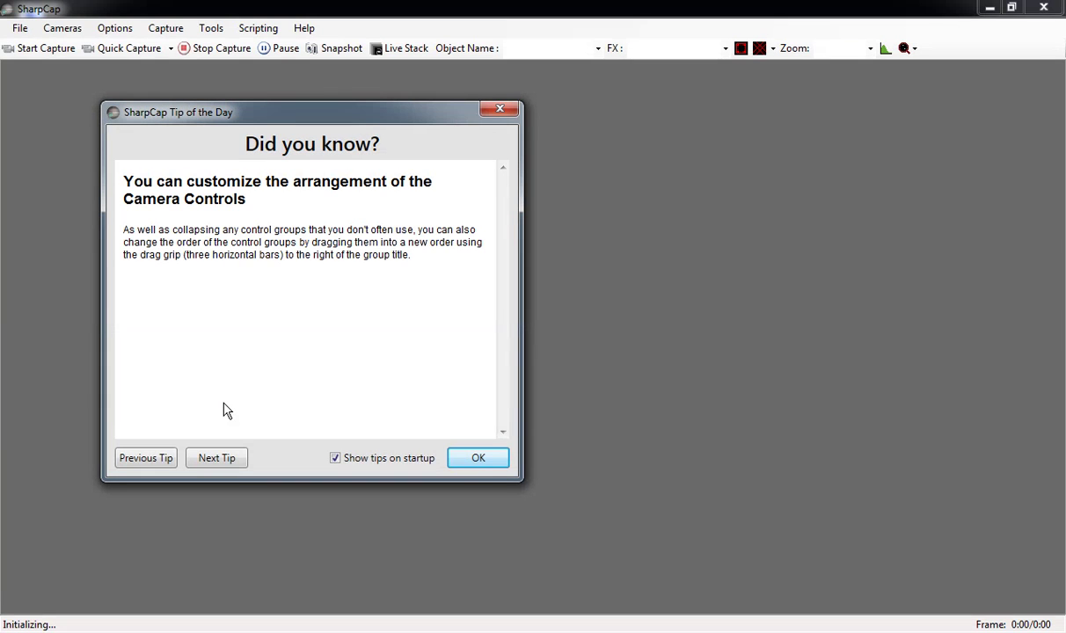
{"action": "left_click", "coordinate": [484, 461]}
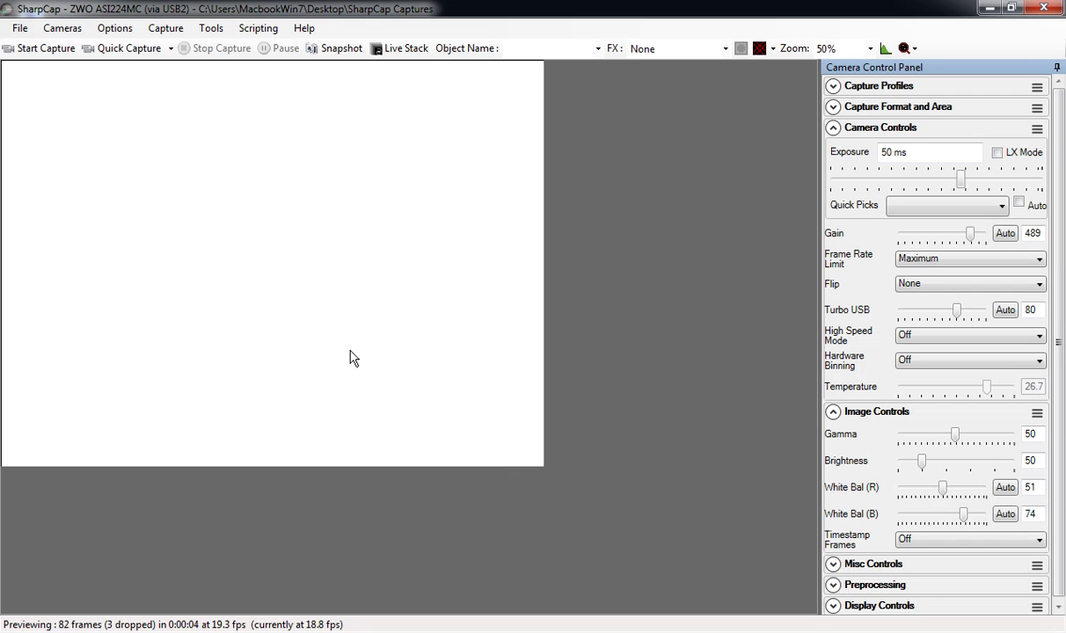
{"action": "left_click", "coordinate": [296, 294]}
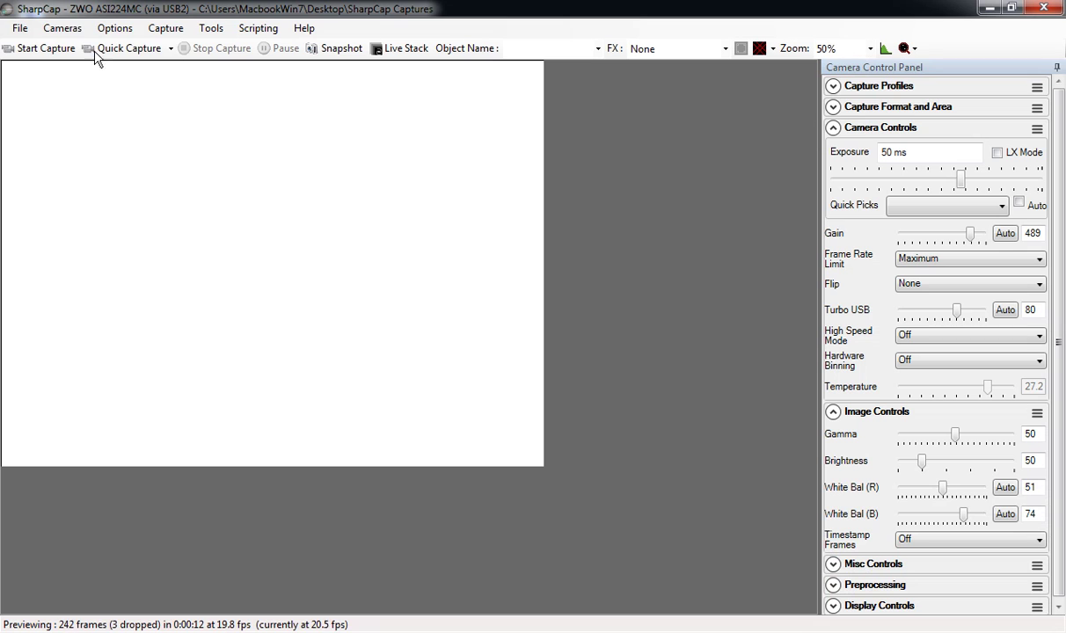
Select the ZWO ASI224MC as the active camera from the available ZWO ASI cameras.
{"action": "key", "text": "ctrl"}
{"action": "key", "text": "ctrl"}
{"action": "key", "text": "ctrl"}
{"action": "key", "text": "ctrl"}
{"action": "left_click", "coordinate": [62, 32]}
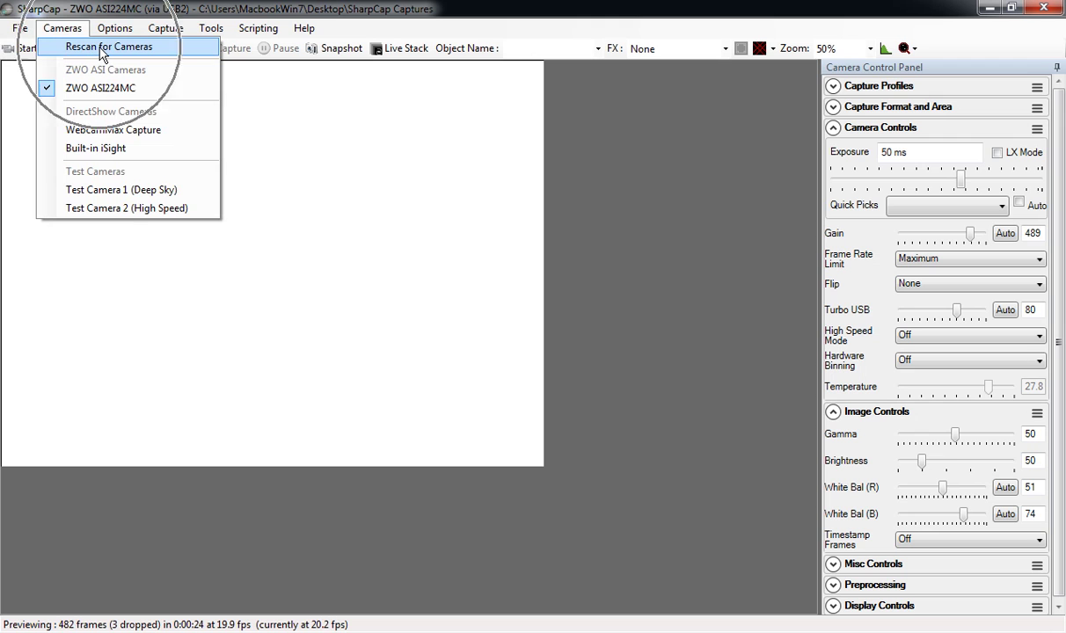
{"action": "left_click", "coordinate": [103, 90]}
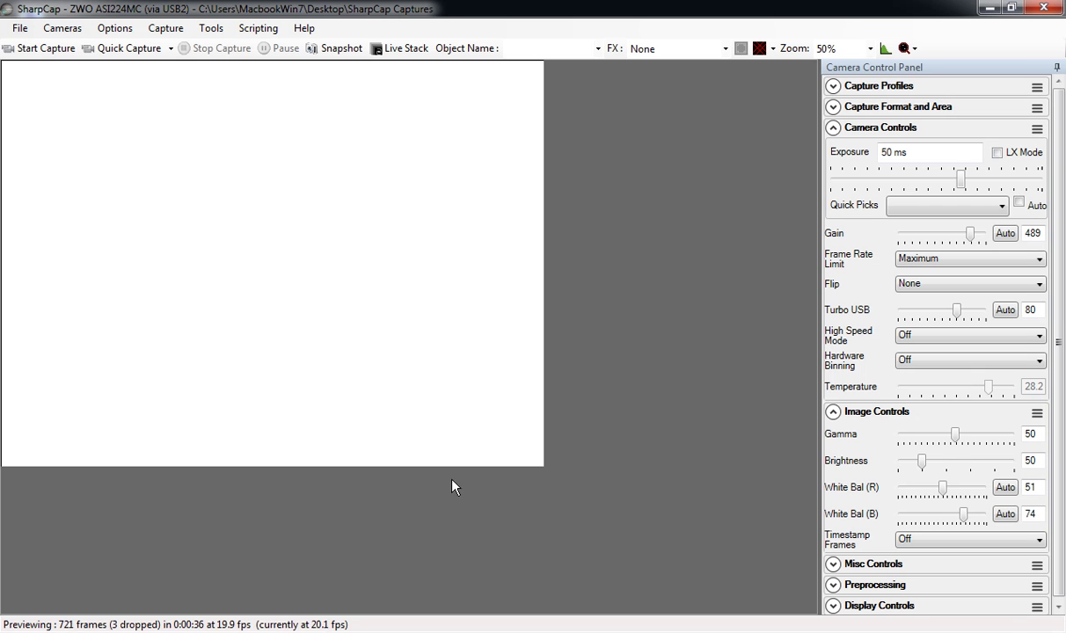
Consult the Intro.txt checklist and leave only the Capture Format and Area group of camera settings expanded.
{"action": "left_click", "coordinate": [331, 630]}
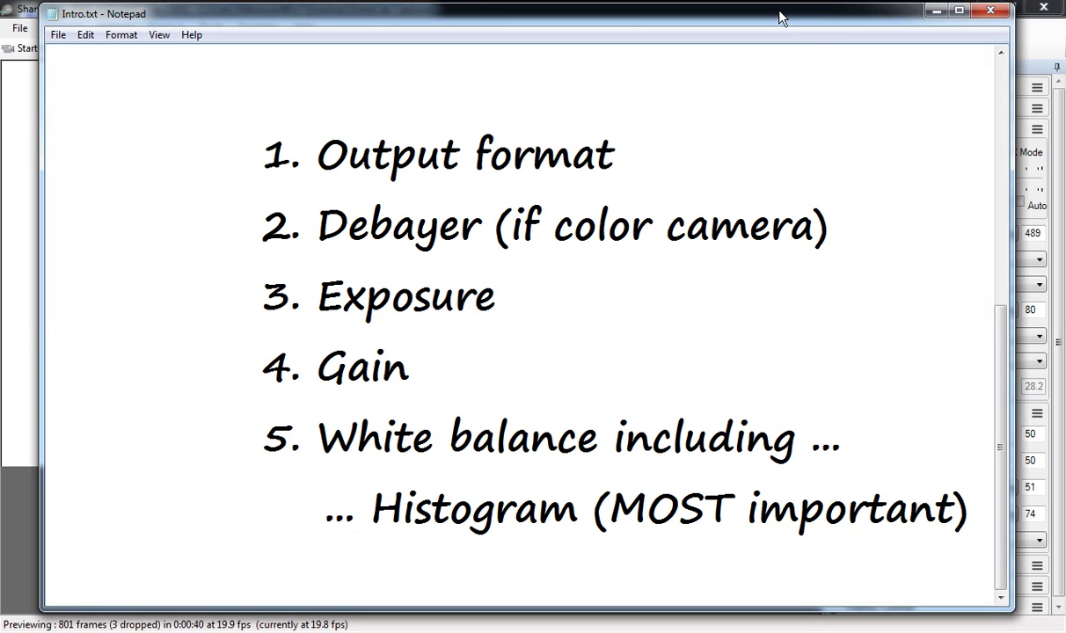
{"action": "left_click", "coordinate": [934, 11]}
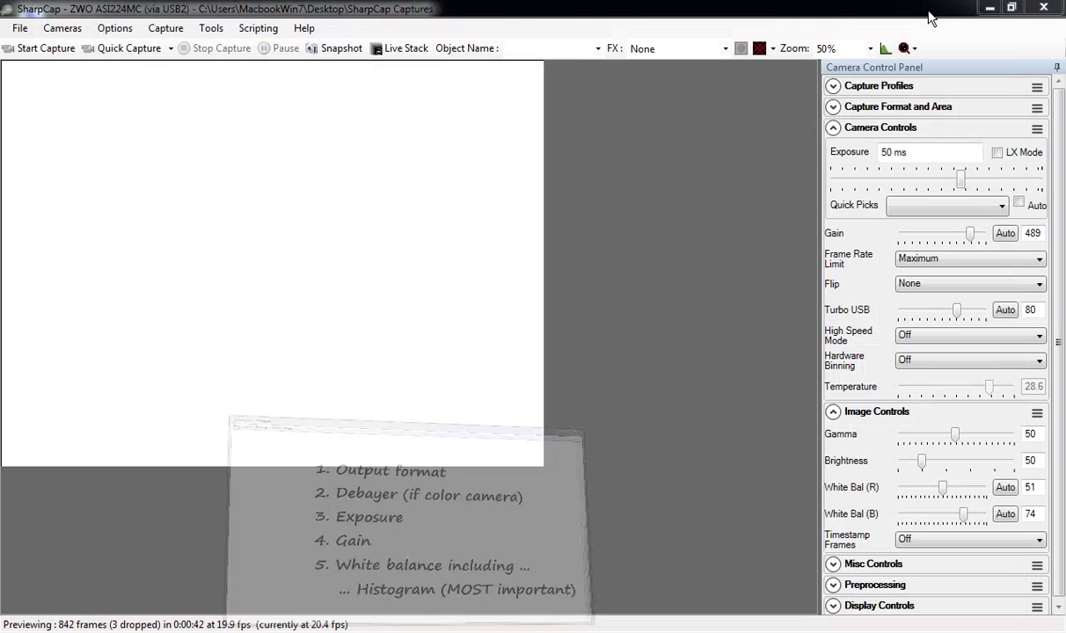
{"action": "left_click", "coordinate": [834, 129]}
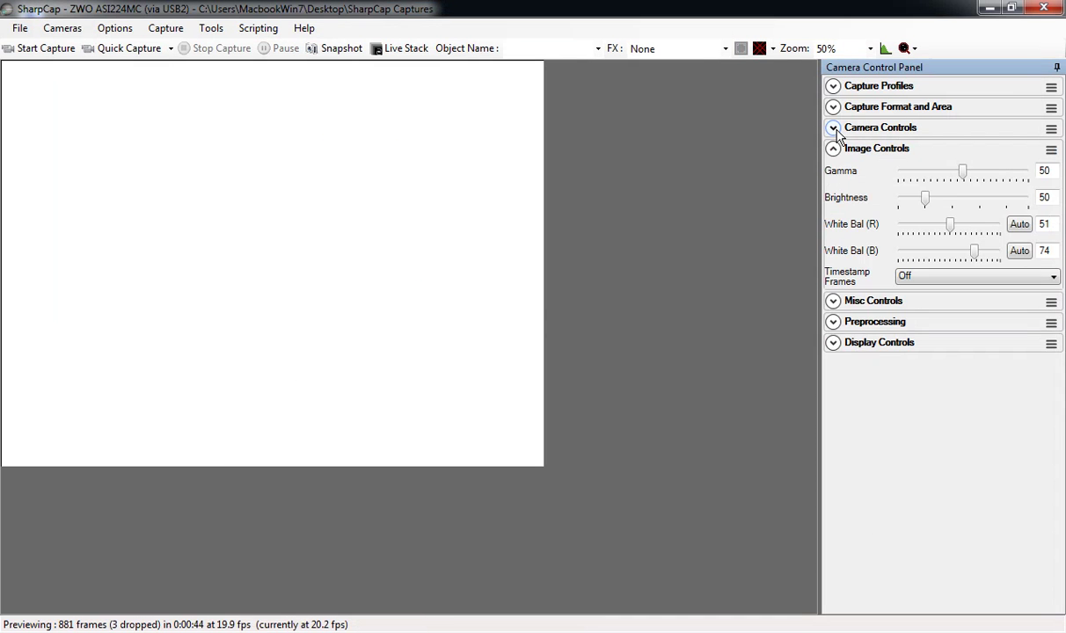
{"action": "left_click", "coordinate": [833, 149]}
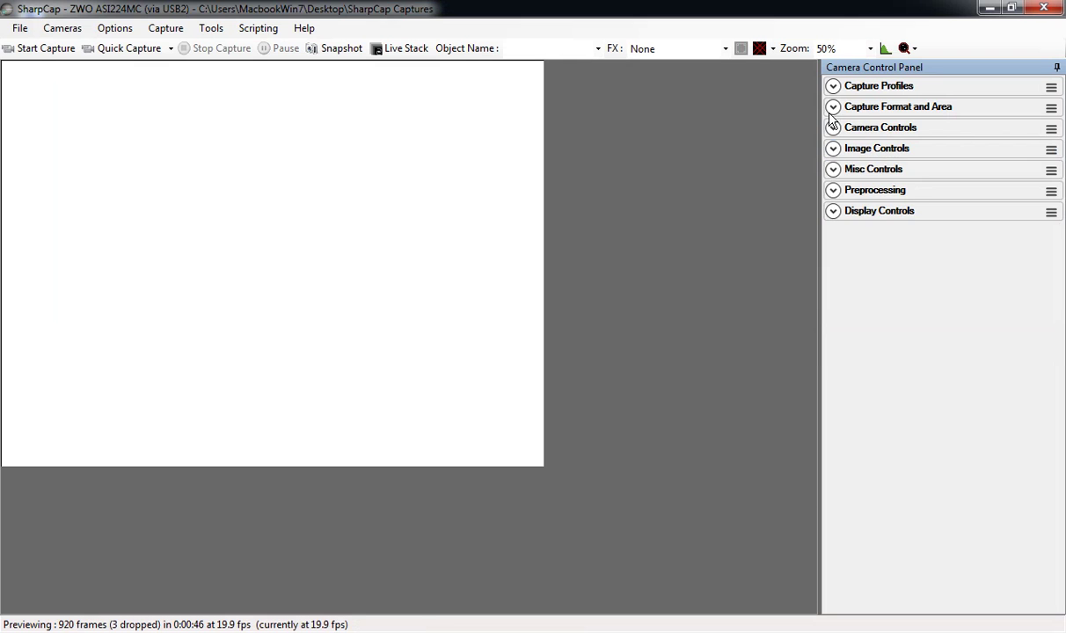
{"action": "left_click", "coordinate": [833, 107]}
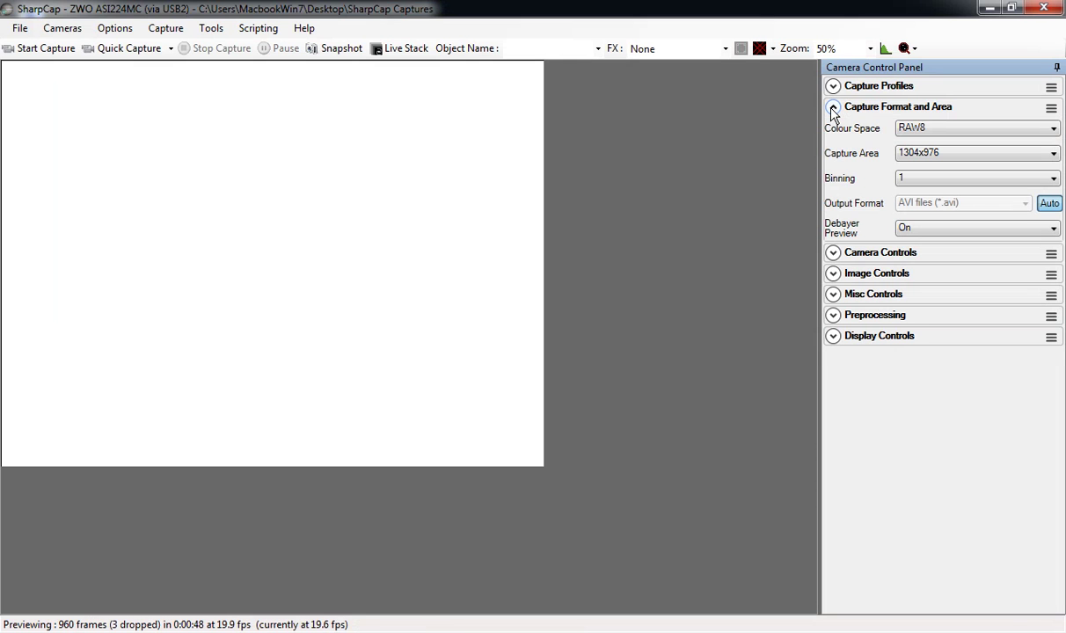
Turn off automatic selection of the output format and set it to Fits files (*.fits).
{"action": "left_click", "coordinate": [852, 210]}
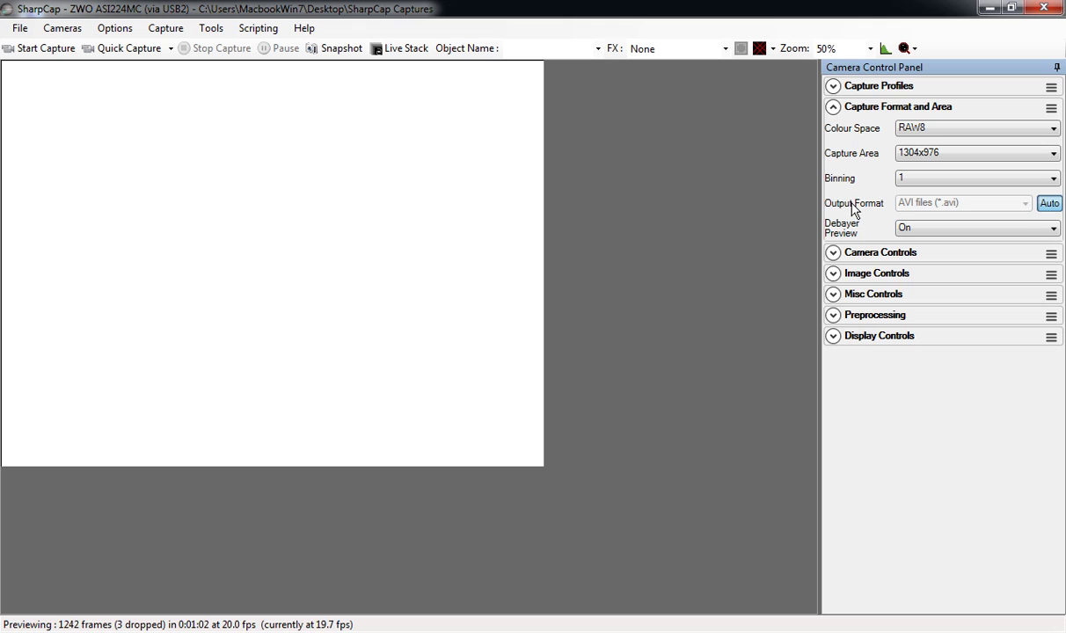
{"action": "key", "text": "ctrl"}
{"action": "key", "text": "ctrl"}
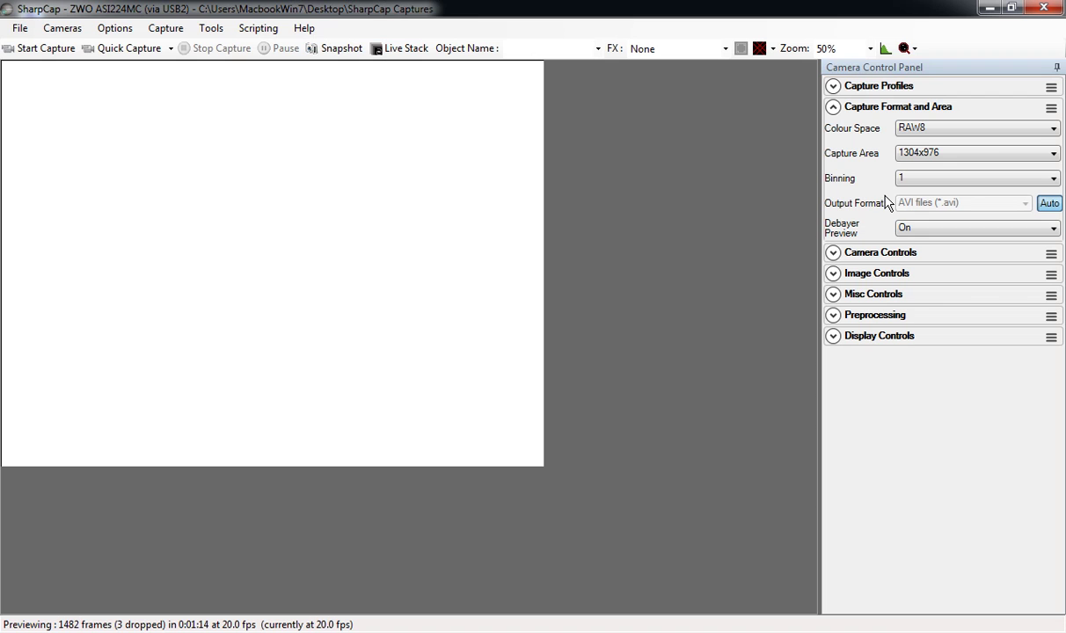
{"action": "left_click", "coordinate": [1048, 205]}
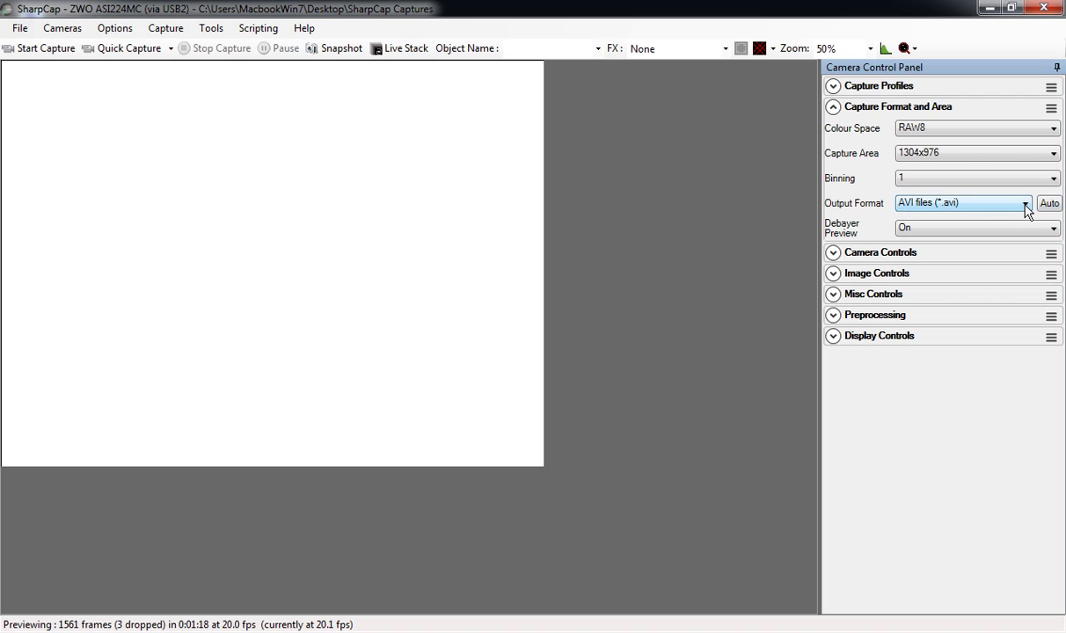
{"action": "left_click", "coordinate": [1026, 206]}
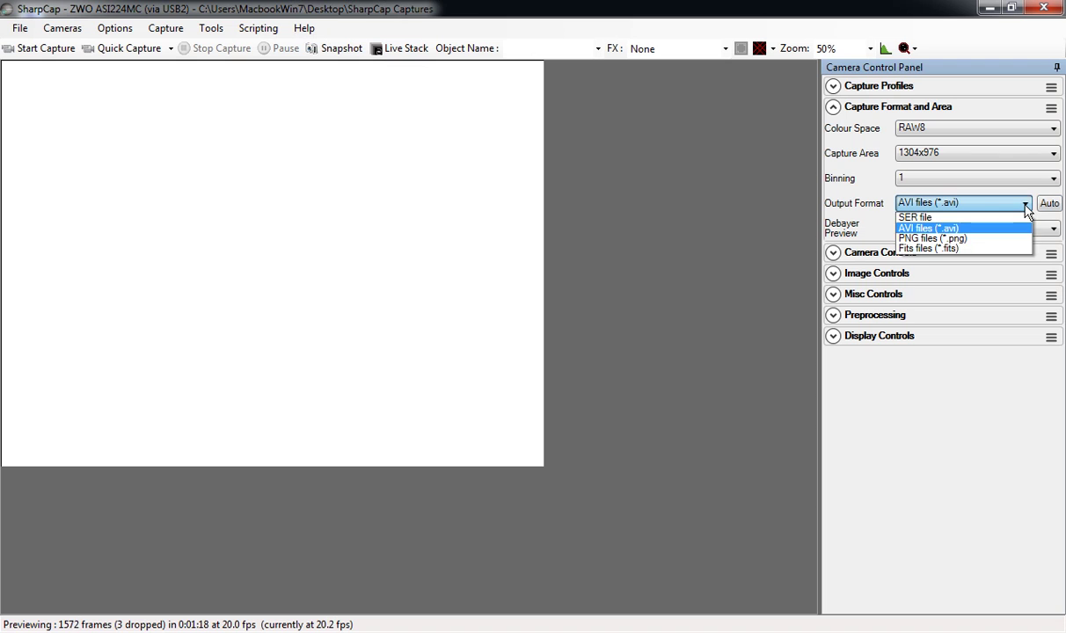
{"action": "left_click", "coordinate": [925, 248]}
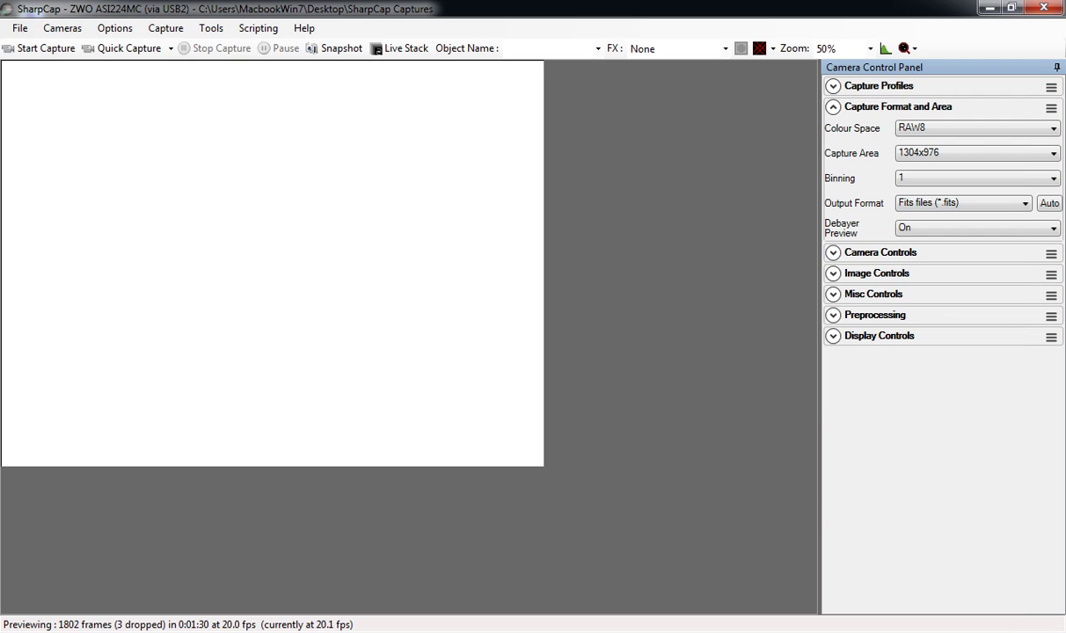
Review the Intro.txt checklist and examine the Debayer Preview setting for the colour camera.
{"action": "key", "text": "alt+Tab"}
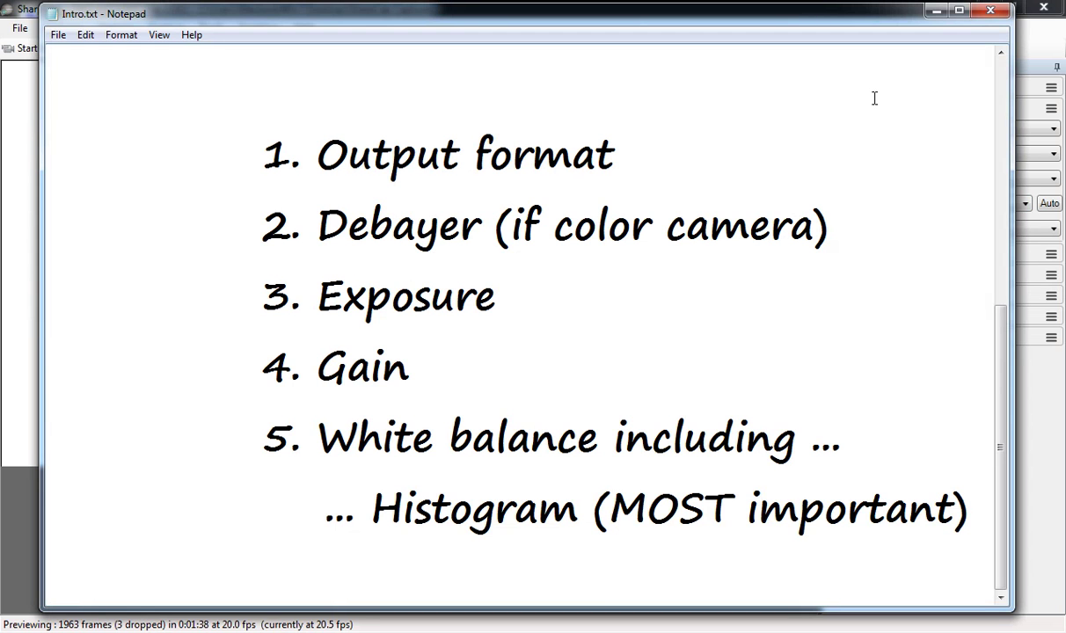
{"action": "left_click", "coordinate": [938, 12]}
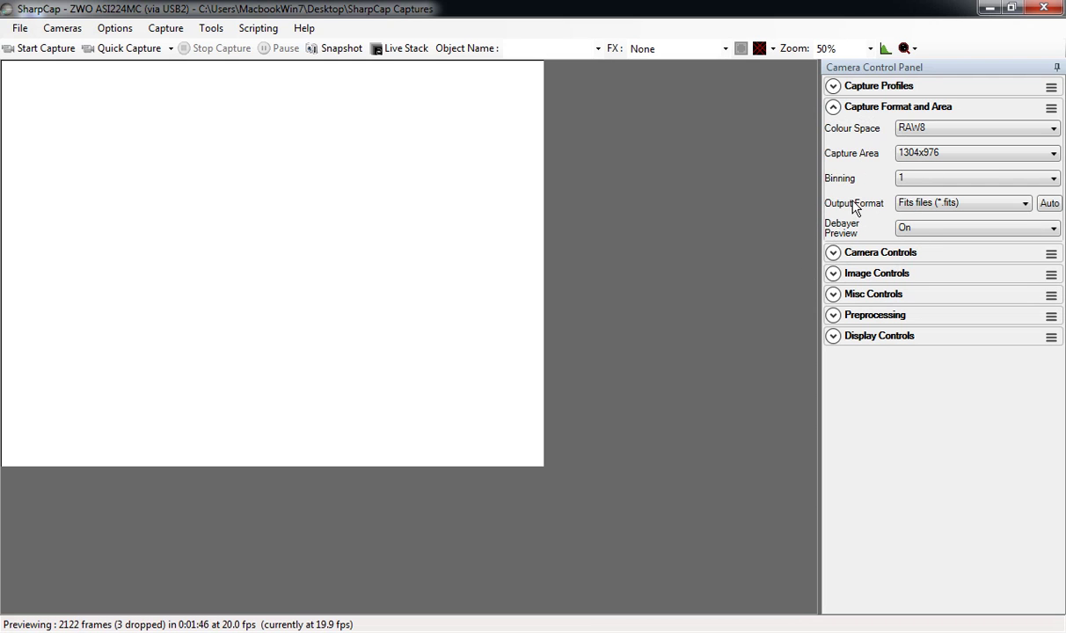
{"action": "left_click", "coordinate": [845, 231]}
{"action": "left_click", "coordinate": [838, 228]}
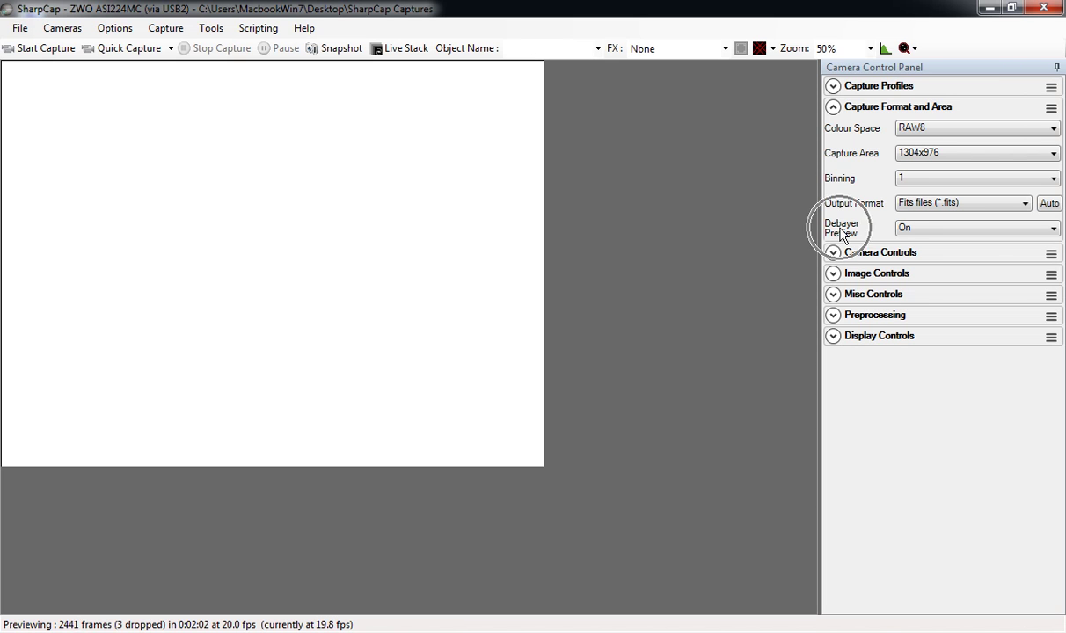
{"action": "left_click", "coordinate": [443, 260]}
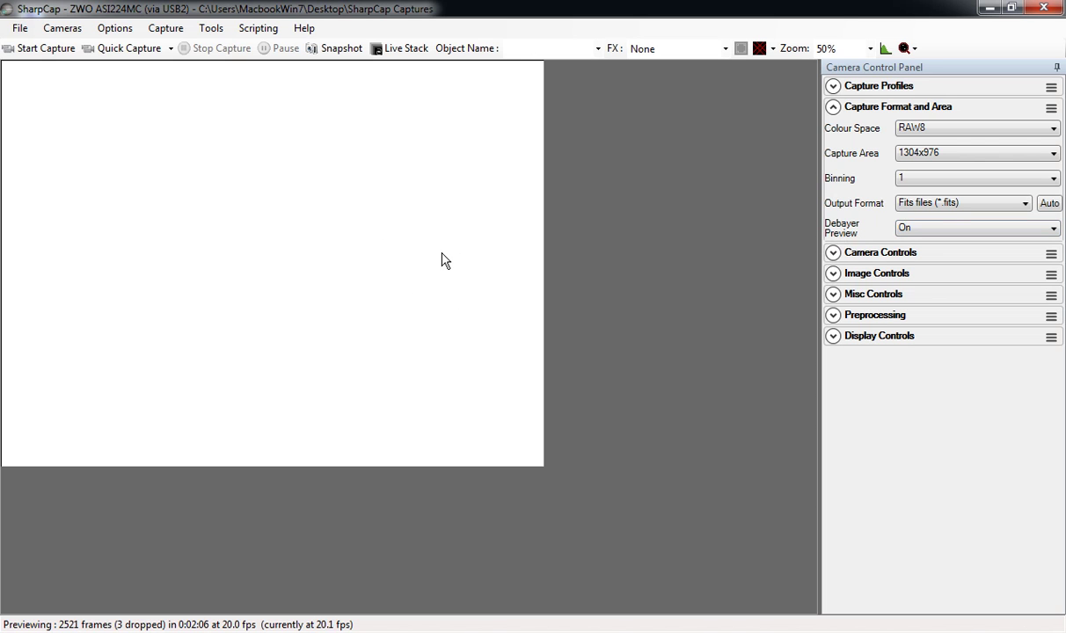
{"action": "left_click", "coordinate": [393, 258]}
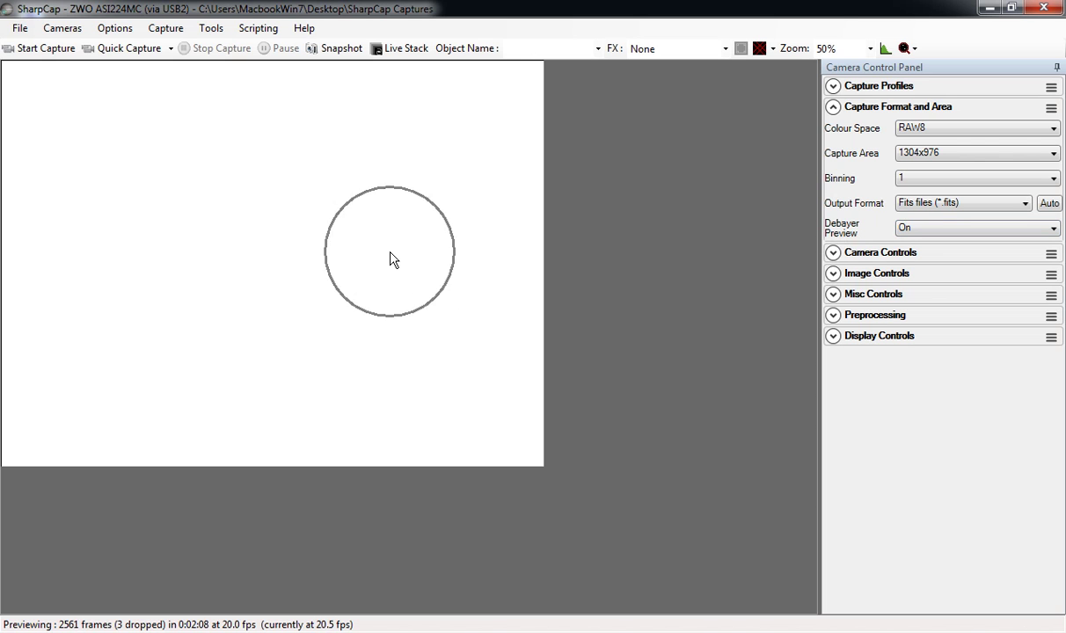
{"action": "left_click", "coordinate": [843, 230]}
{"action": "left_click", "coordinate": [912, 230]}
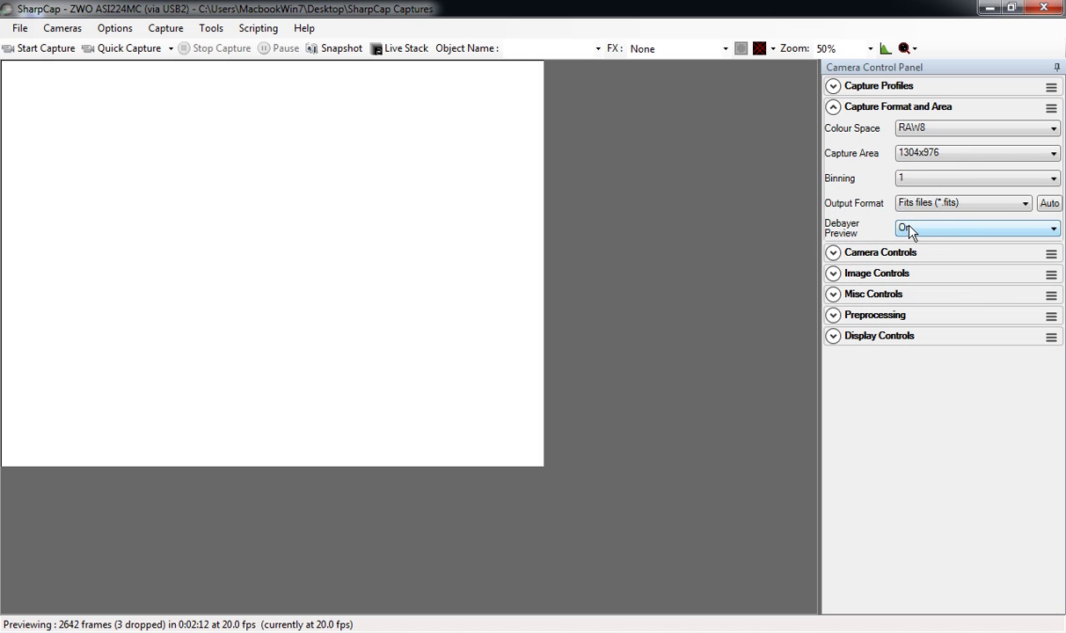
{"action": "left_click", "coordinate": [374, 234]}
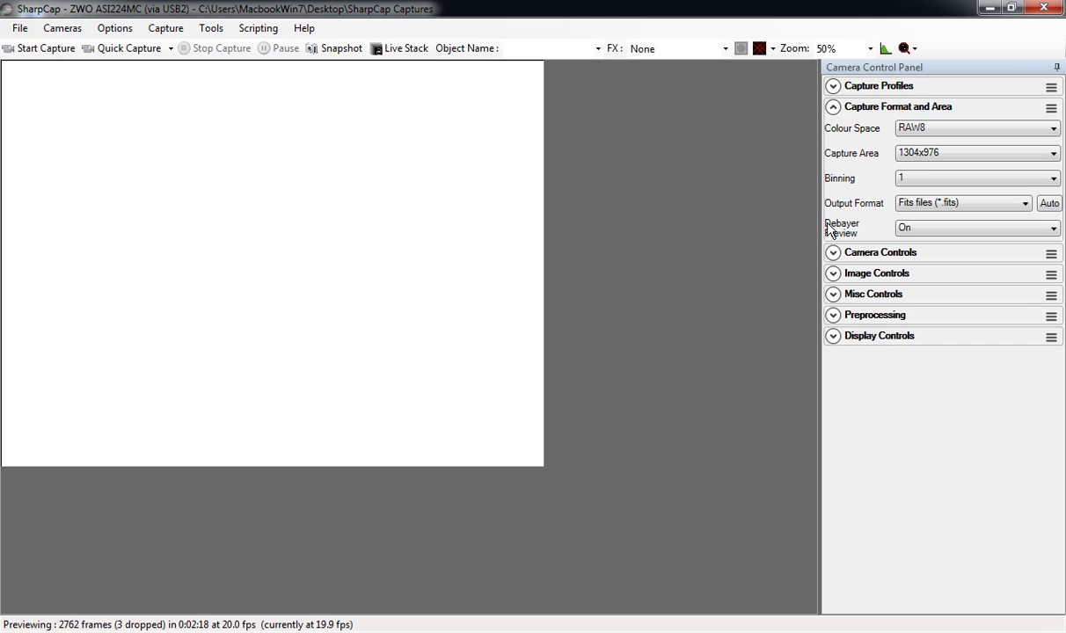
{"action": "left_click", "coordinate": [368, 287]}
{"action": "left_click", "coordinate": [866, 222]}
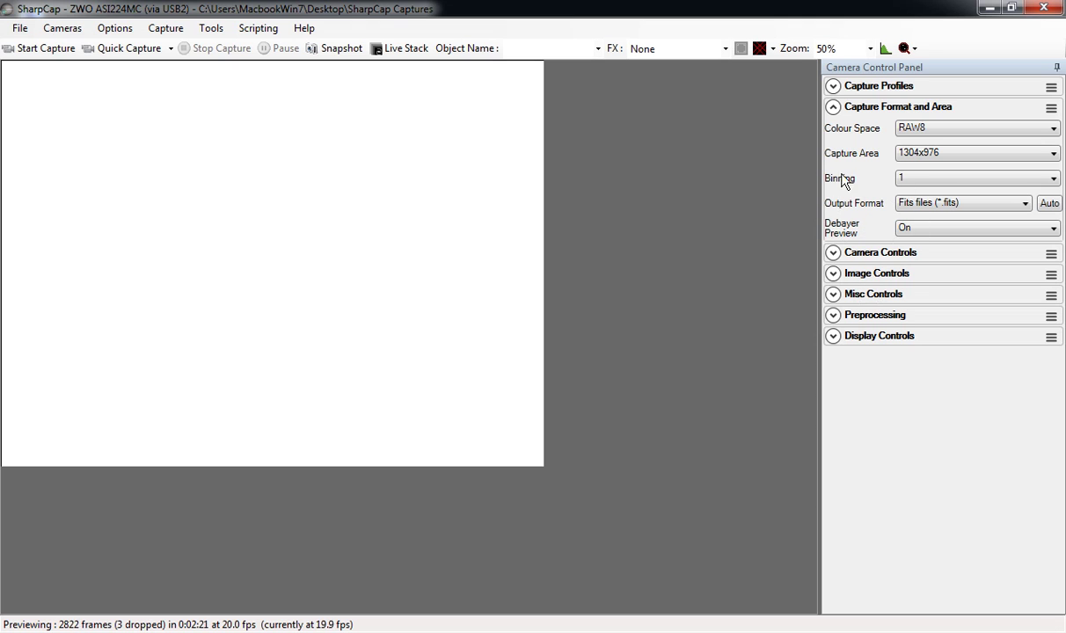
Collapse the Capture Format and Area group and, after consulting the Intro.txt checklist, display the histogram of the camera preview.
{"action": "left_click", "coordinate": [833, 107]}
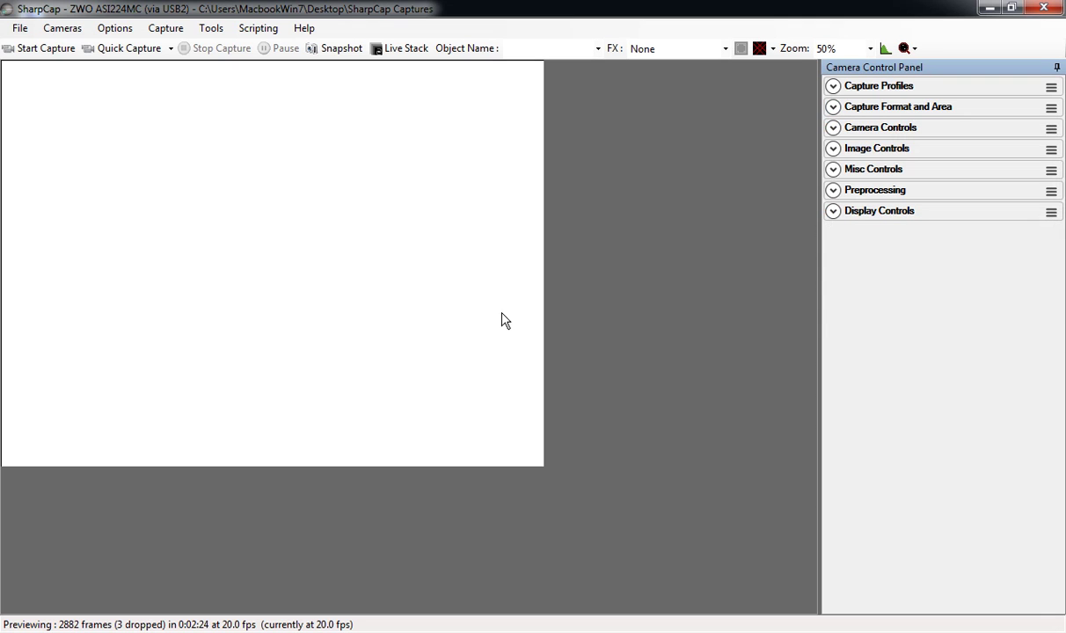
{"action": "left_click", "coordinate": [304, 591]}
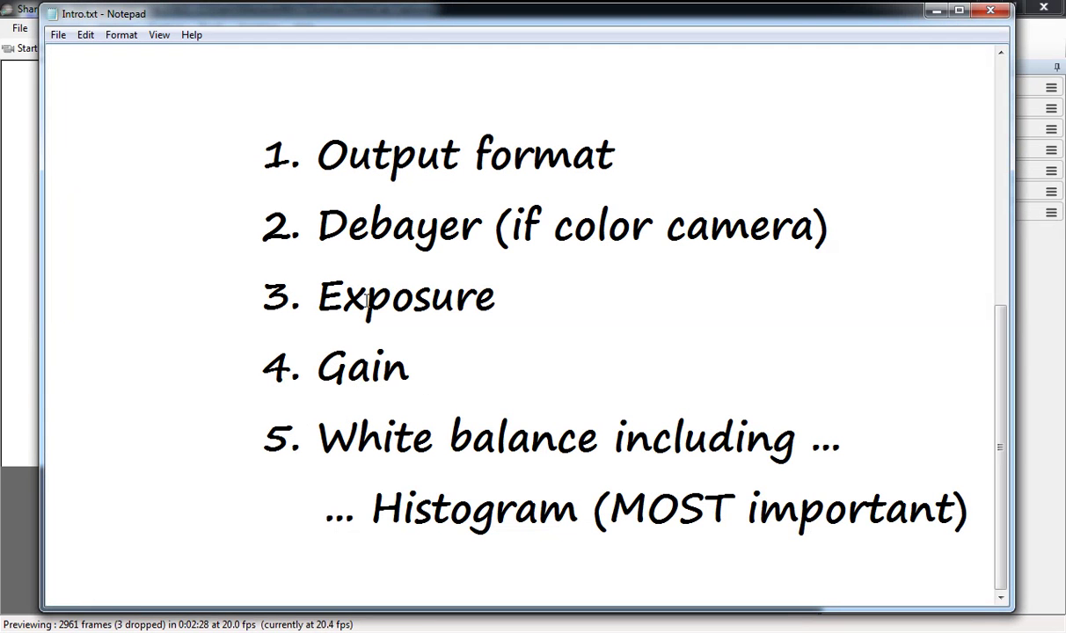
{"action": "key", "text": "ctrl"}
{"action": "left_click", "coordinate": [934, 12]}
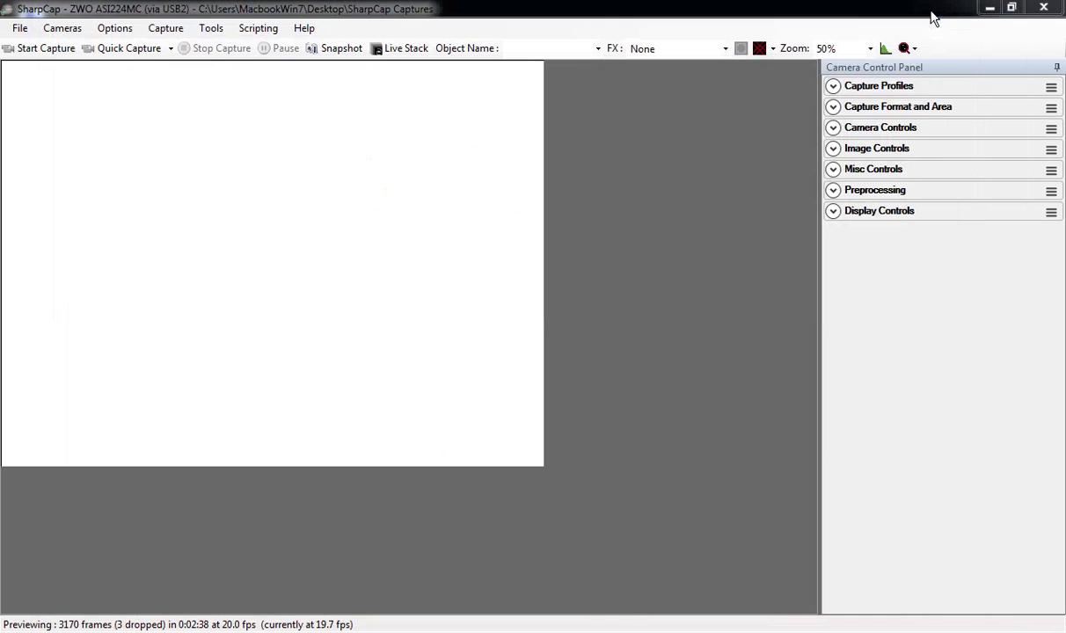
{"action": "left_click", "coordinate": [885, 50]}
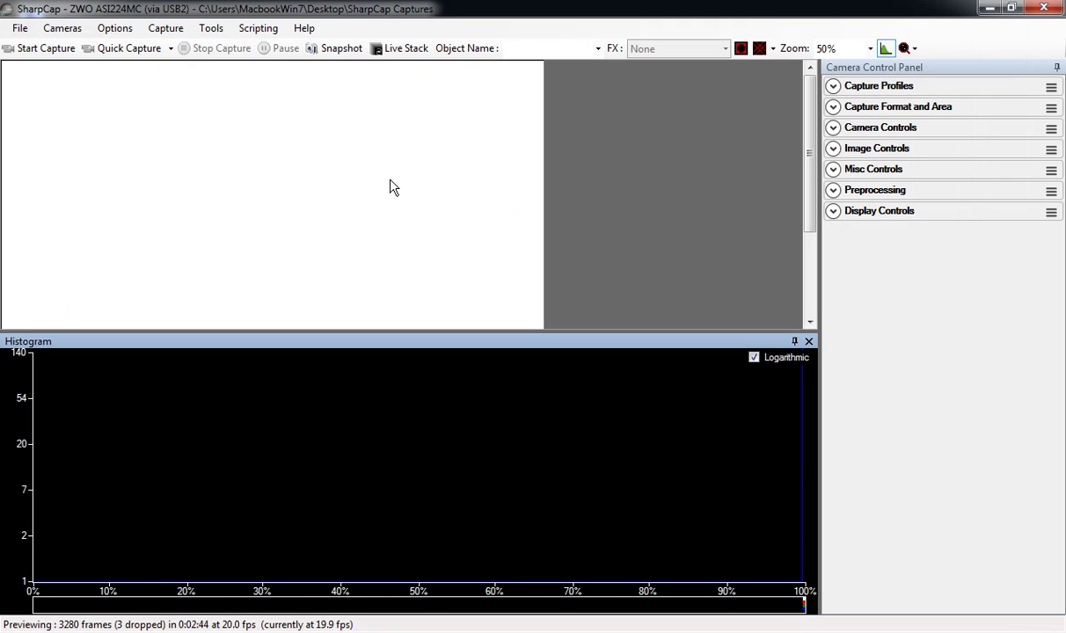
Examine the histogram's 0–100% brightness scale, its right-hand edge and the matching camera preview.
{"action": "left_click", "coordinate": [393, 188]}
{"action": "left_click", "coordinate": [418, 590]}
{"action": "left_click", "coordinate": [41, 595]}
{"action": "left_click", "coordinate": [776, 586]}
{"action": "left_click", "coordinate": [259, 227]}
{"action": "left_click", "coordinate": [417, 578]}
{"action": "left_click", "coordinate": [785, 575]}
{"action": "left_click", "coordinate": [347, 221]}
{"action": "left_click", "coordinate": [800, 376]}
{"action": "left_click", "coordinate": [184, 535]}
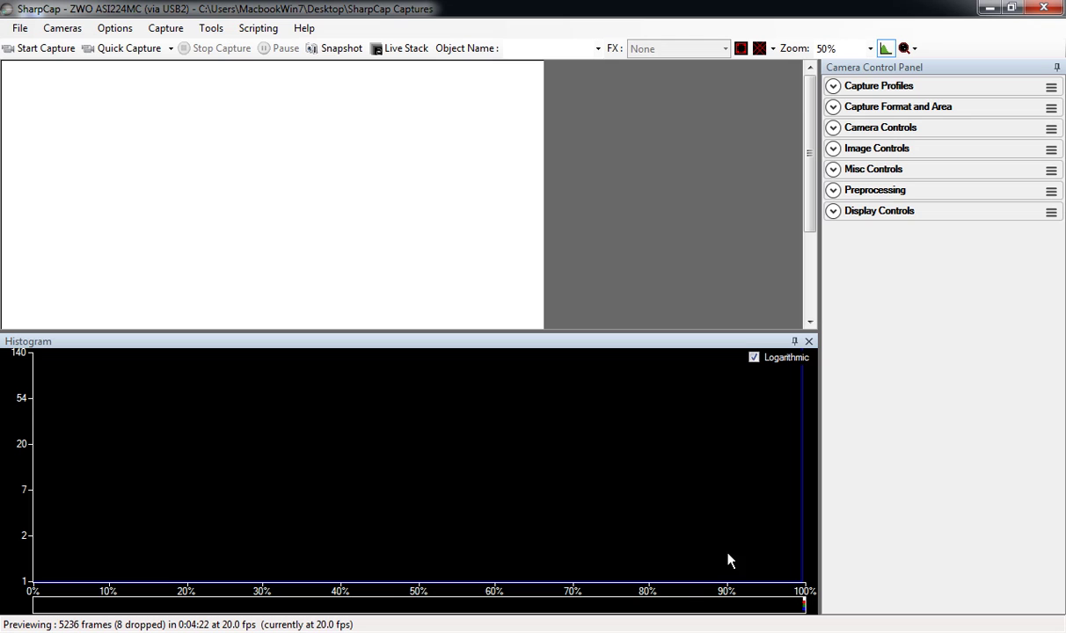
{"action": "left_click", "coordinate": [764, 547]}
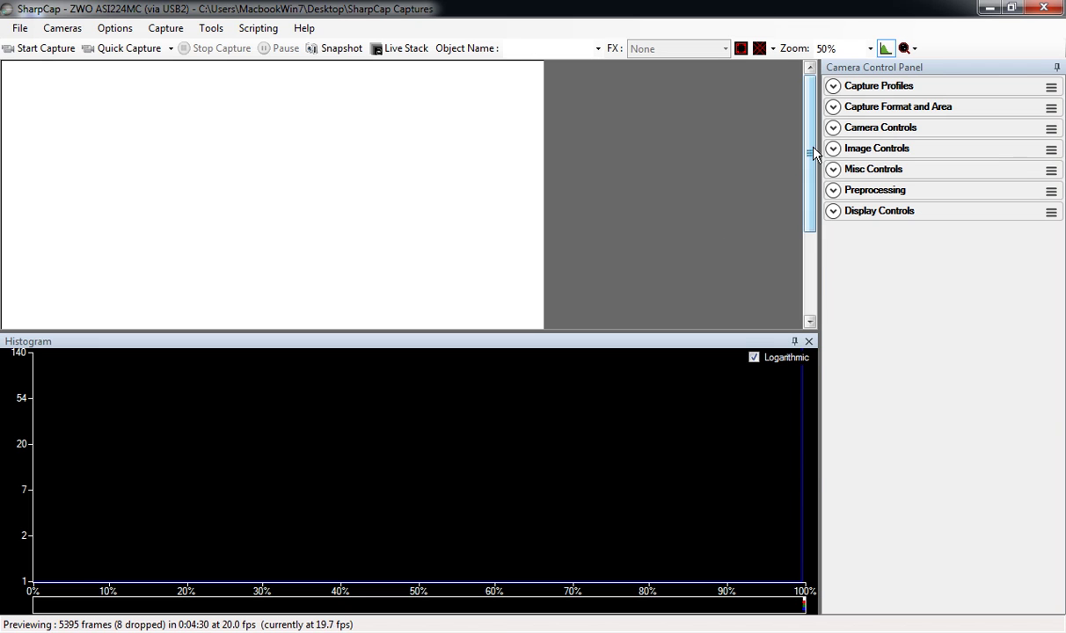
Expand the Camera Controls and Image Controls groups and lower the camera gain to 60.
{"action": "left_click", "coordinate": [833, 128]}
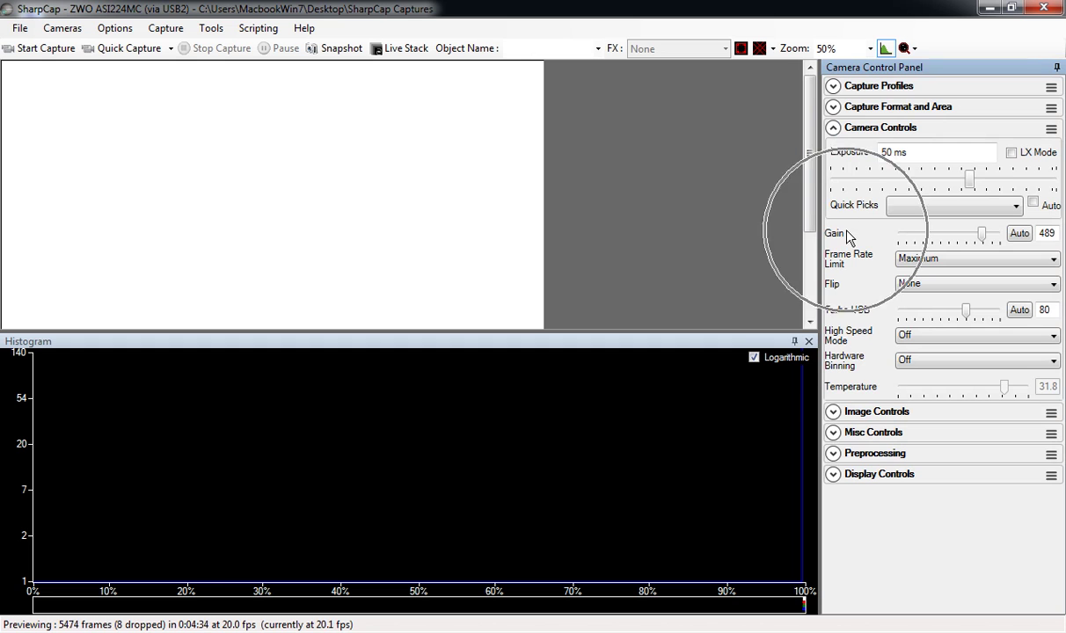
{"action": "left_click", "coordinate": [833, 413]}
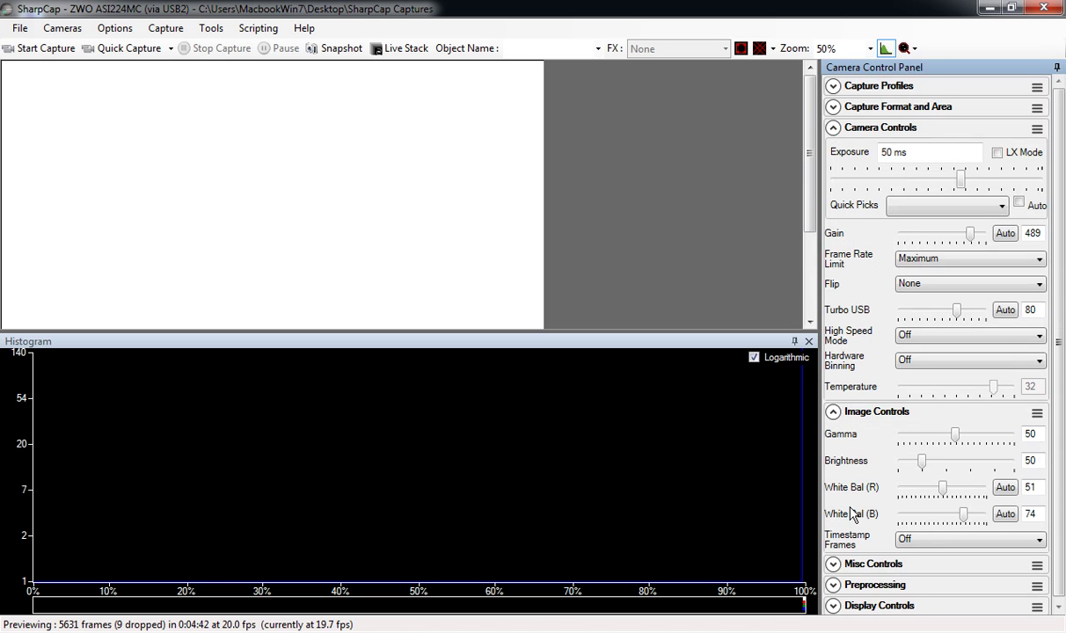
{"action": "key", "text": "ctrl"}
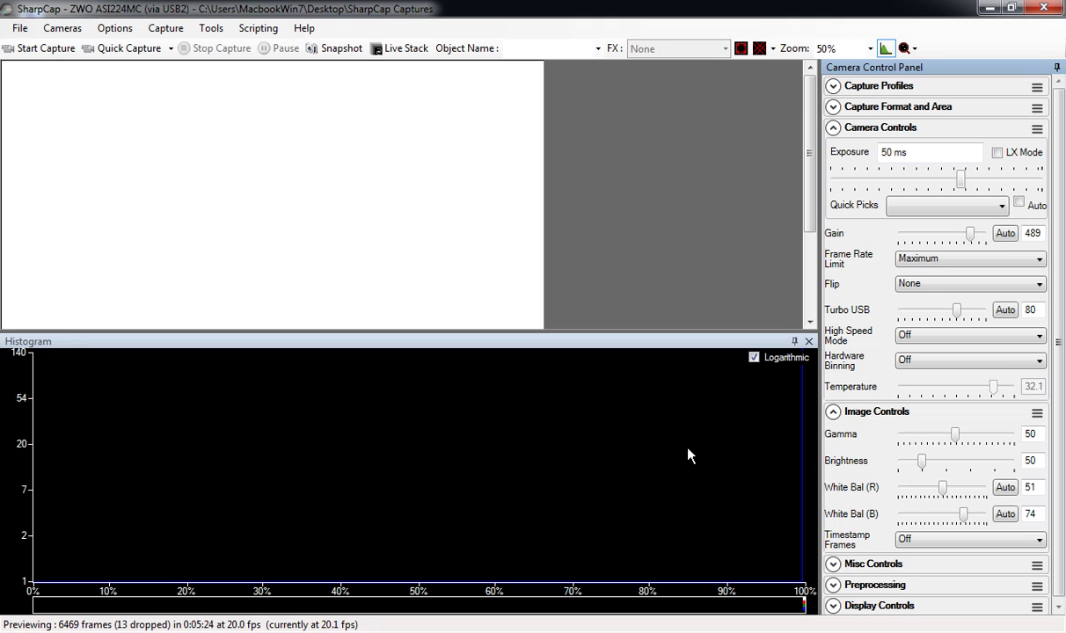
{"action": "key", "text": "ctrl"}
{"action": "key", "text": "ctrl"}
{"action": "key", "text": "ctrl"}
{"action": "key", "text": "ctrl"}
{"action": "mouse_move", "coordinate": [972, 244]}
{"action": "key", "text": "ctrl"}
{"action": "left_click_drag", "start_coordinate": [971, 234], "coordinate": [910, 236]}
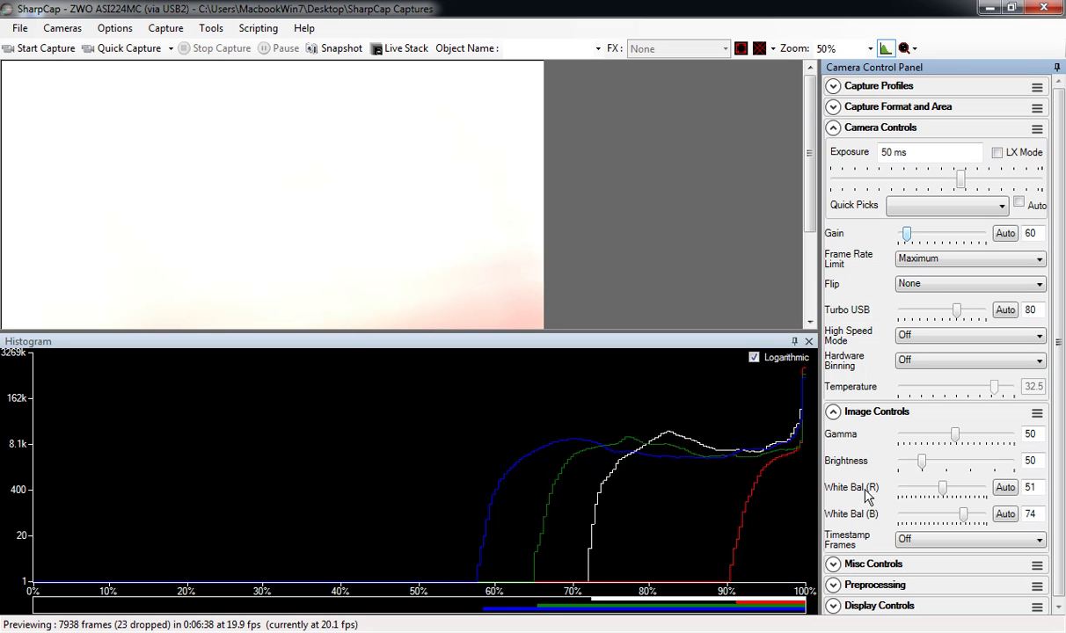
Align the colour curves by setting White Bal (R) to 35 and White Bal (B) to 76.
{"action": "mouse_move", "coordinate": [943, 488]}
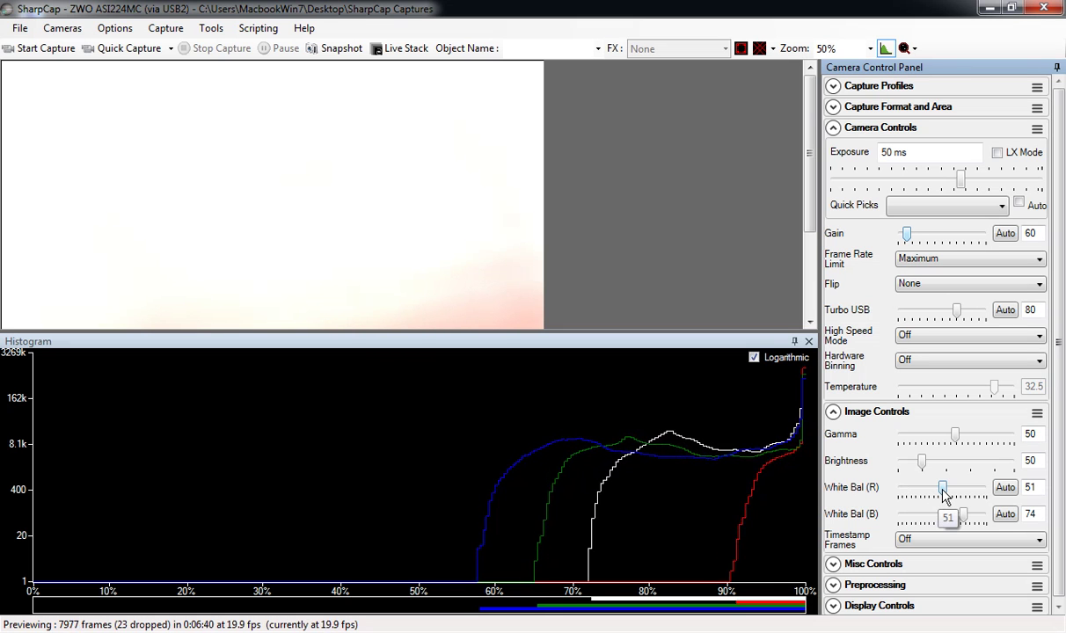
{"action": "left_click_drag", "start_coordinate": [943, 495], "coordinate": [930, 494]}
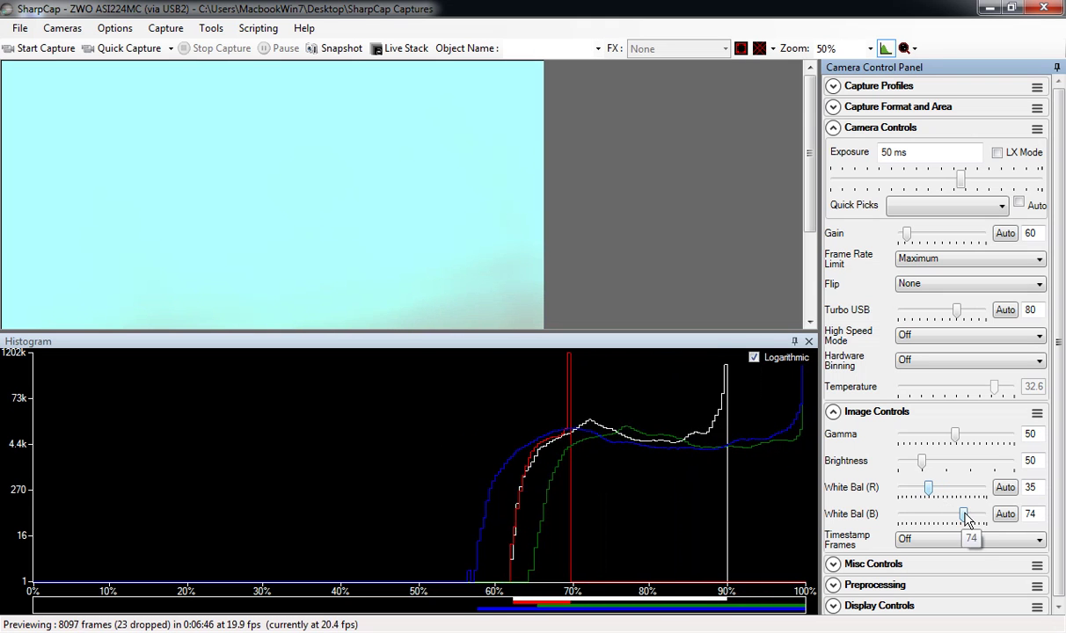
{"action": "mouse_move", "coordinate": [962, 519]}
{"action": "left_mouse_down"}
{"action": "mouse_move", "coordinate": [948, 517]}
{"action": "mouse_move", "coordinate": [967, 519]}
{"action": "left_mouse_up"}
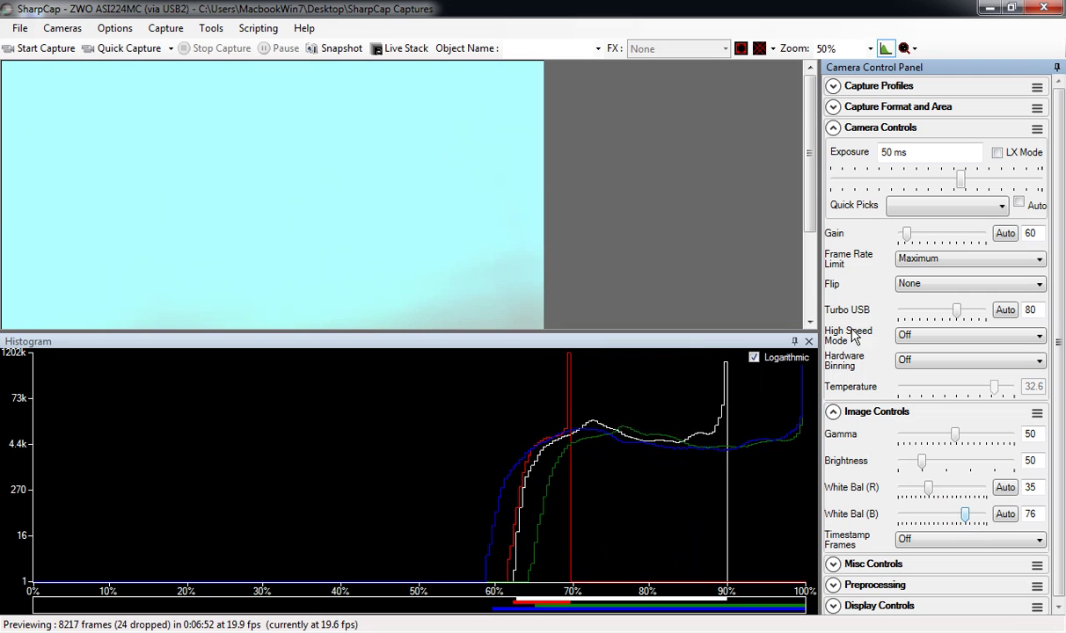
Lower the gain to 4 and shorten the exposure to 24.7 ms to shift the histogram away from saturation.
{"action": "left_click_drag", "start_coordinate": [911, 242], "coordinate": [908, 242]}
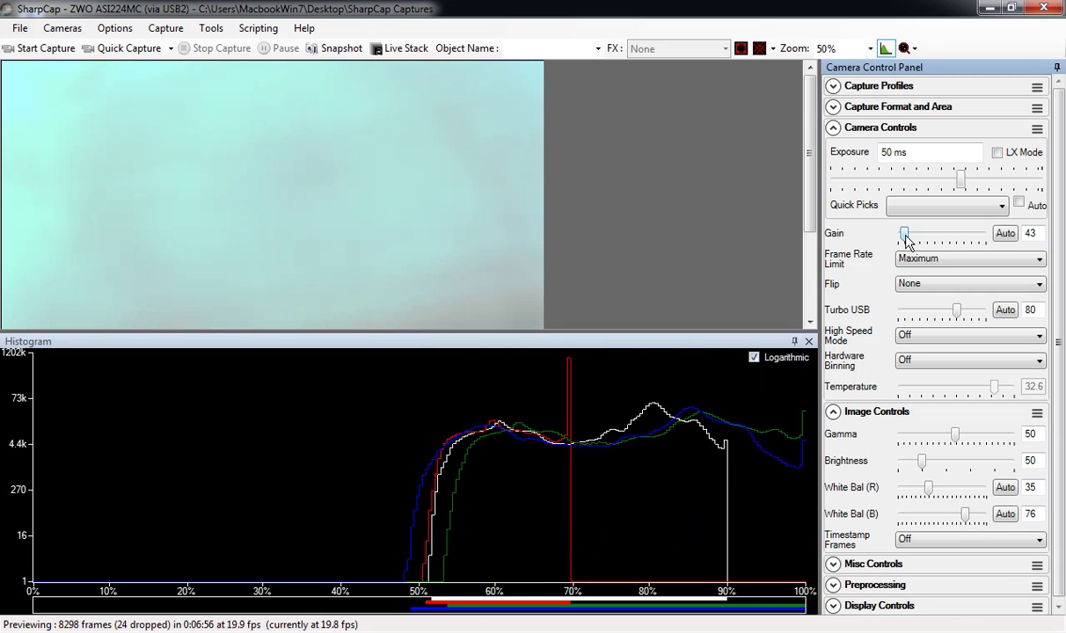
{"action": "left_click_drag", "start_coordinate": [907, 242], "coordinate": [902, 241]}
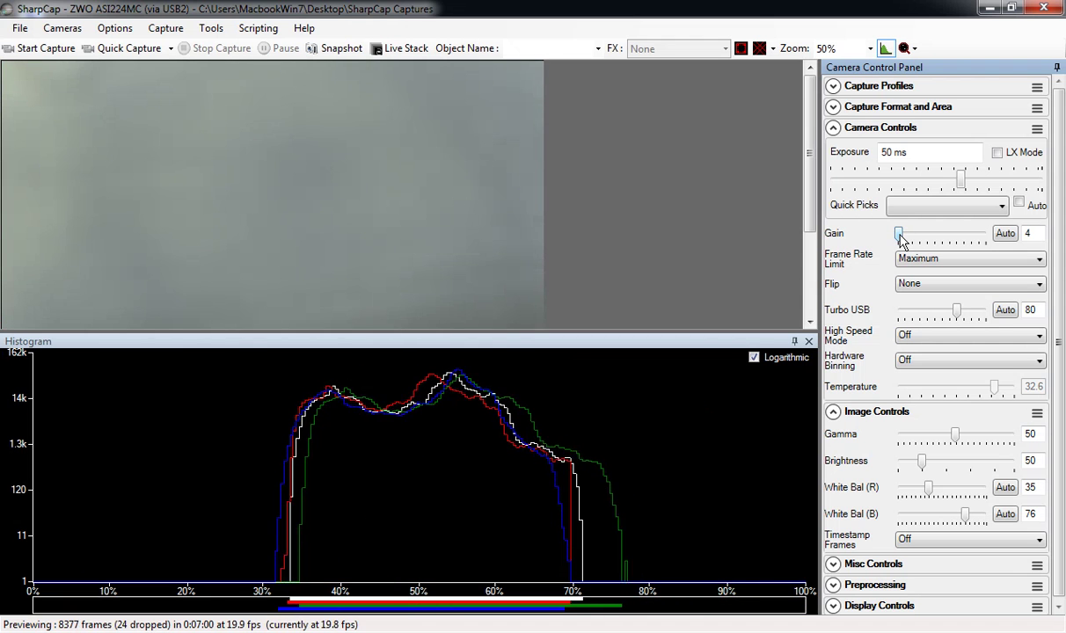
{"action": "mouse_move", "coordinate": [963, 184]}
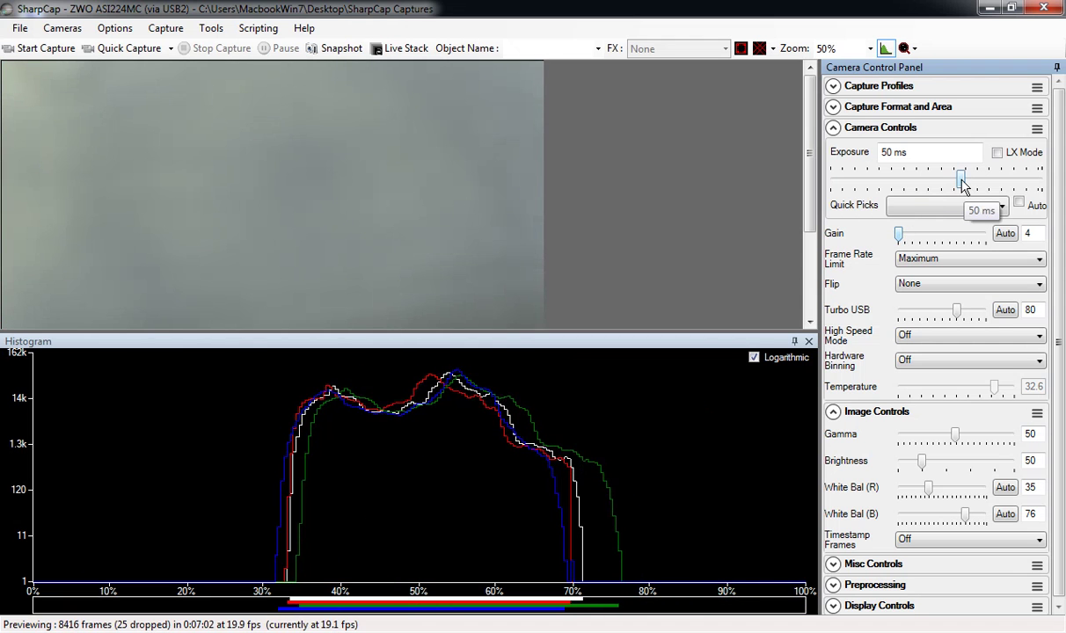
{"action": "left_click_drag", "start_coordinate": [963, 185], "coordinate": [957, 186]}
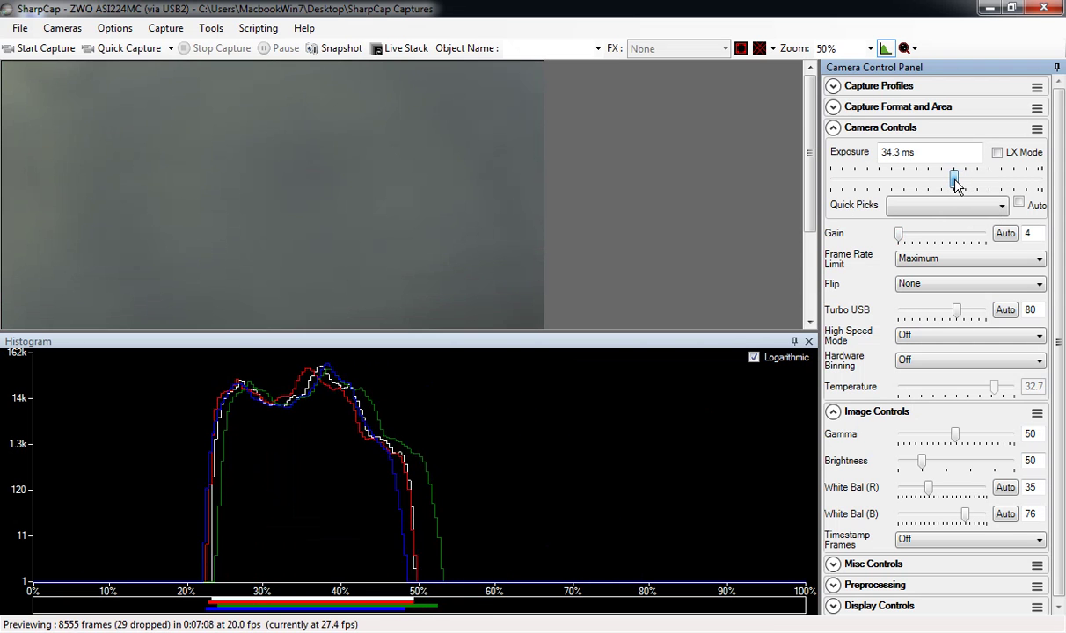
{"action": "mouse_move", "coordinate": [957, 185]}
{"action": "left_mouse_down"}
{"action": "mouse_move", "coordinate": [967, 184]}
{"action": "mouse_move", "coordinate": [950, 183]}
{"action": "left_mouse_up"}
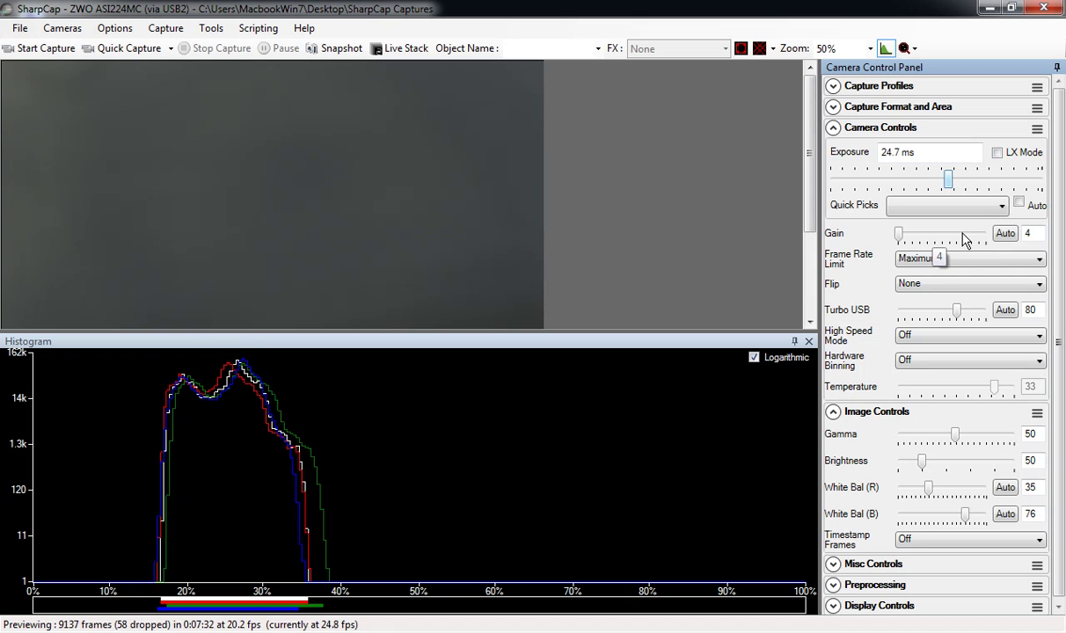
Try an exposure of 0.15 ms with a gain of 506 and inspect the resulting histogram and preview.
{"action": "left_click_drag", "start_coordinate": [950, 193], "coordinate": [862, 182]}
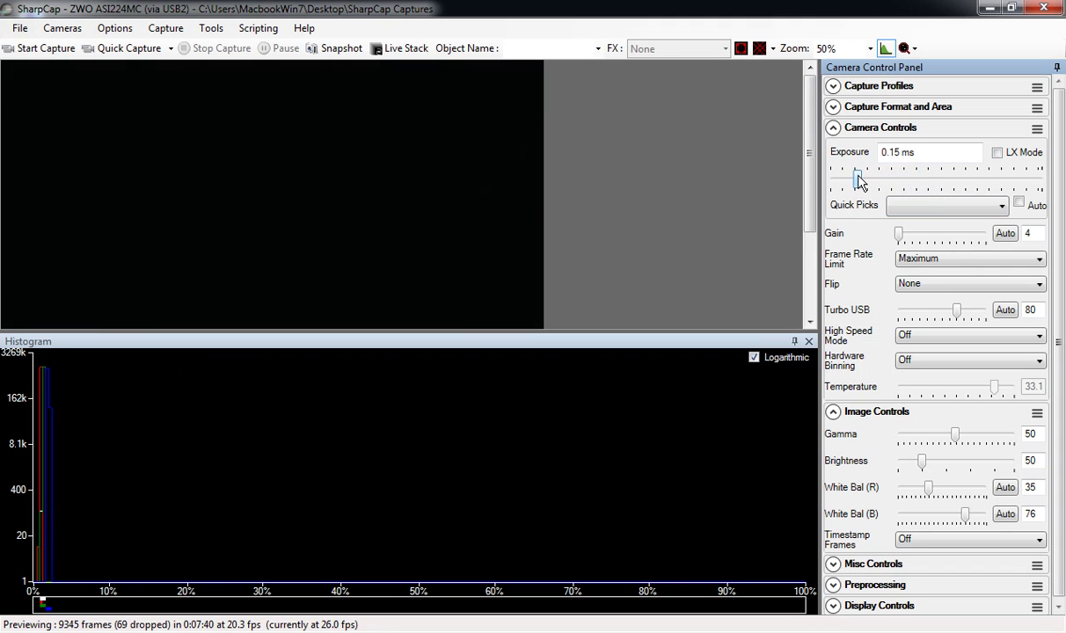
{"action": "left_click_drag", "start_coordinate": [900, 235], "coordinate": [974, 236]}
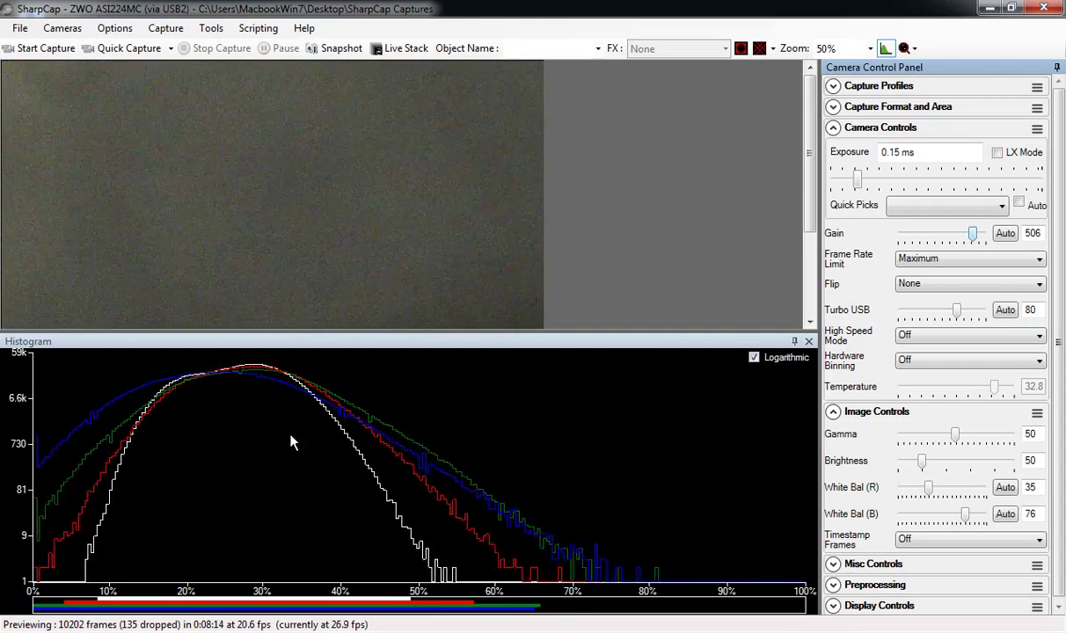
{"action": "left_click", "coordinate": [175, 392]}
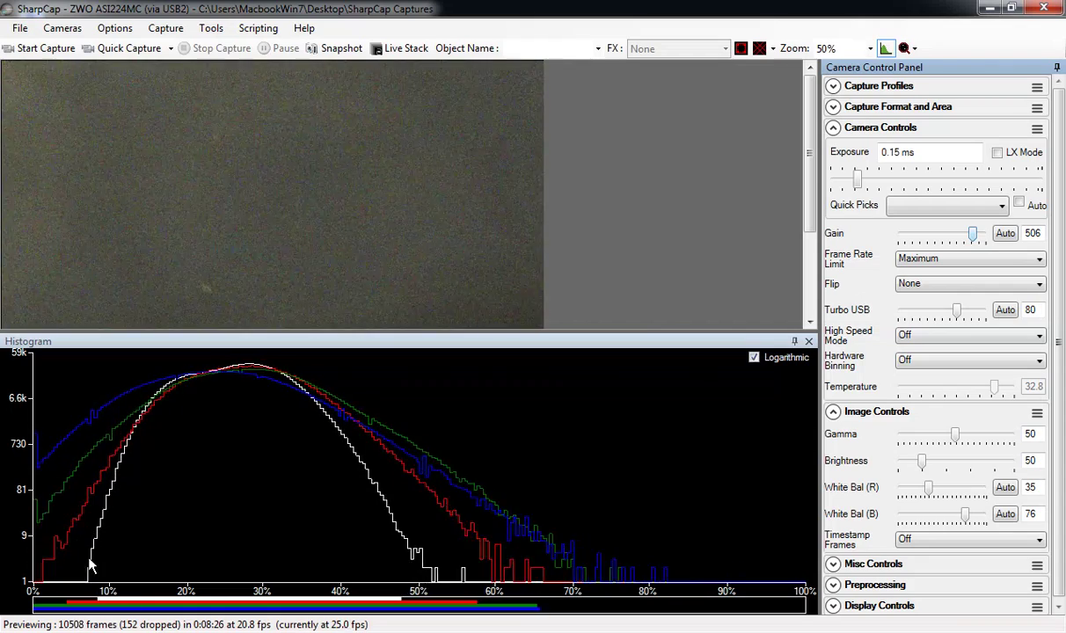
{"action": "left_click", "coordinate": [442, 285]}
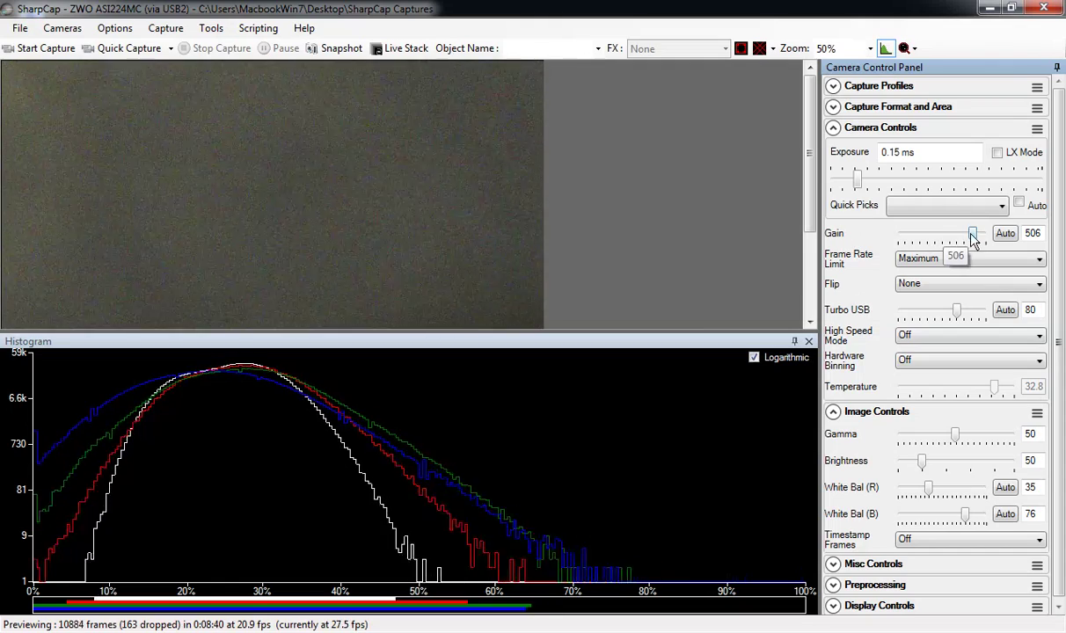
Reduce the gain to 399 with the short exposure.
{"action": "mouse_move", "coordinate": [875, 175]}
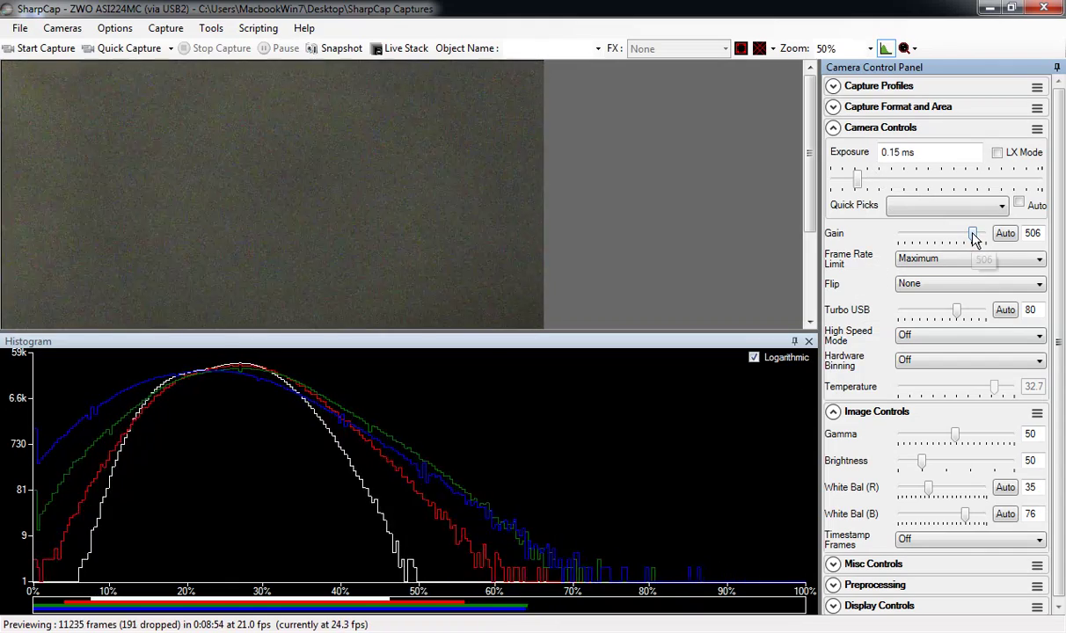
{"action": "left_click_drag", "start_coordinate": [974, 240], "coordinate": [961, 240]}
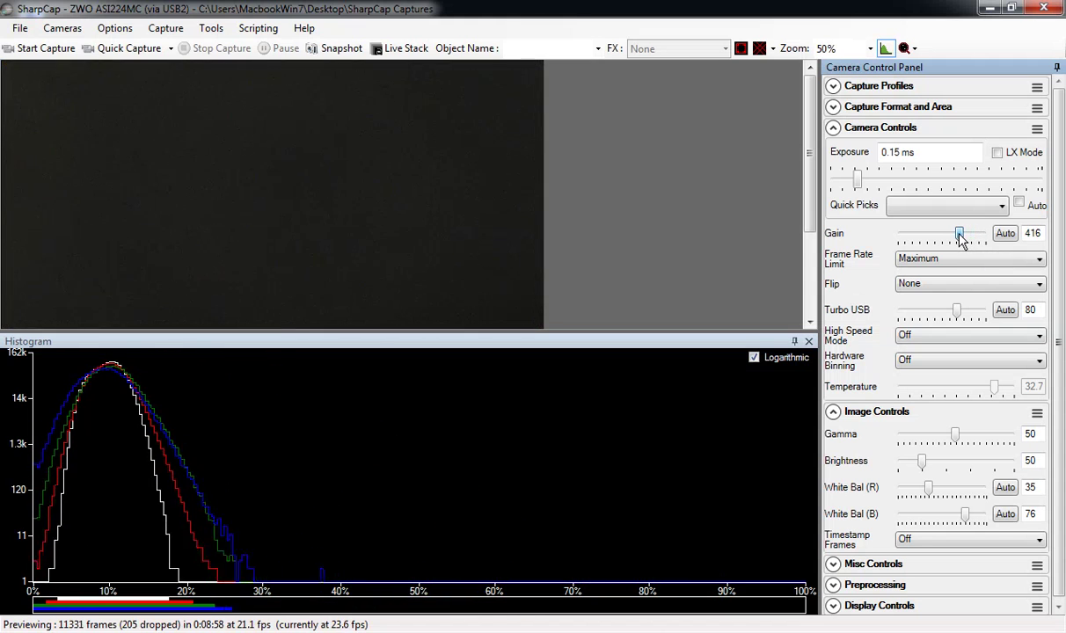
{"action": "left_click_drag", "start_coordinate": [961, 239], "coordinate": [957, 239]}
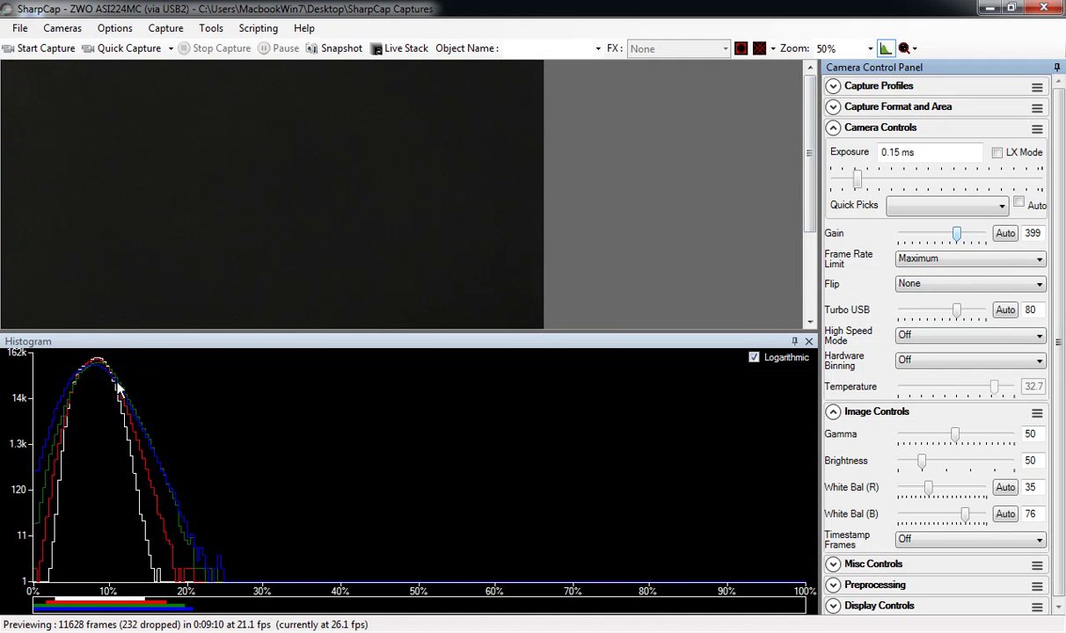
Examine the histogram's peak position and raise the exposure to 0.17 ms and the gain to 416.
{"action": "left_click", "coordinate": [96, 363]}
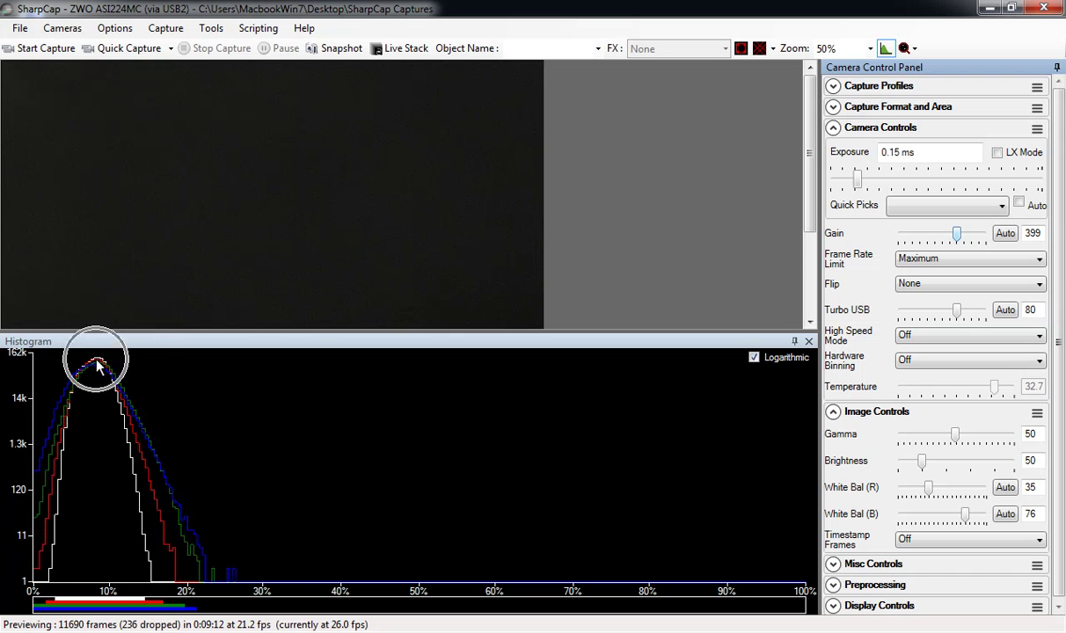
{"action": "left_click", "coordinate": [91, 580]}
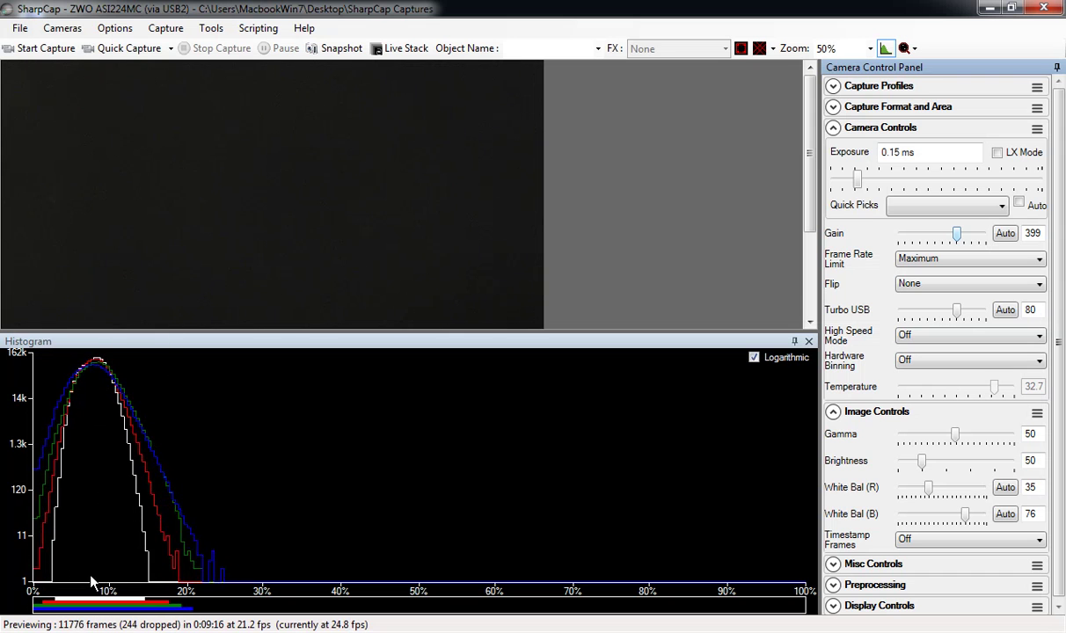
{"action": "left_click", "coordinate": [96, 364]}
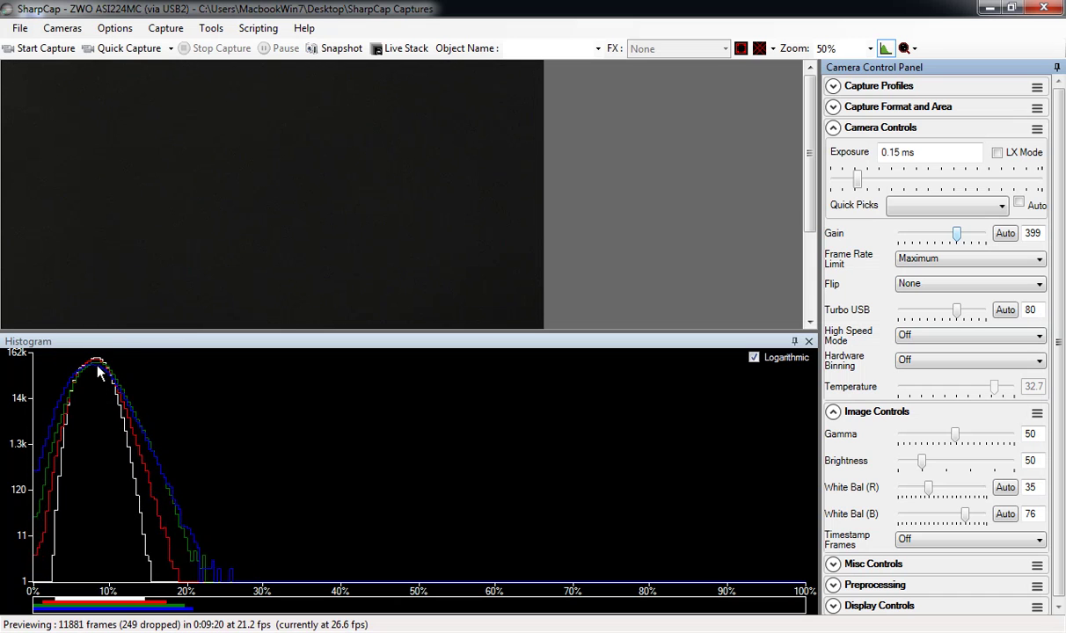
{"action": "left_click", "coordinate": [145, 366]}
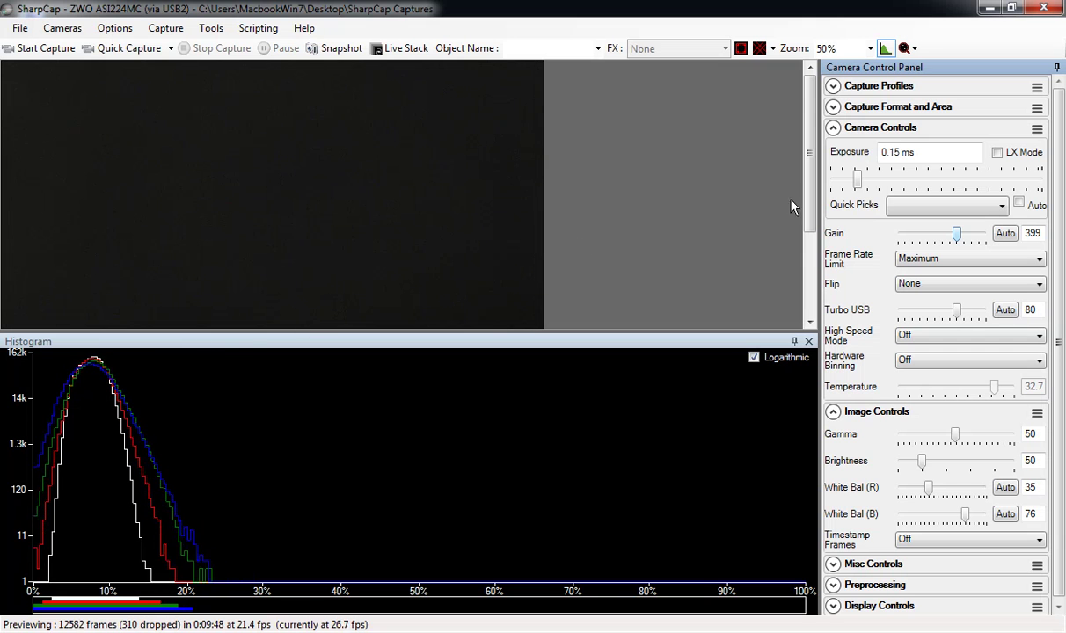
{"action": "left_click_drag", "start_coordinate": [858, 181], "coordinate": [862, 185]}
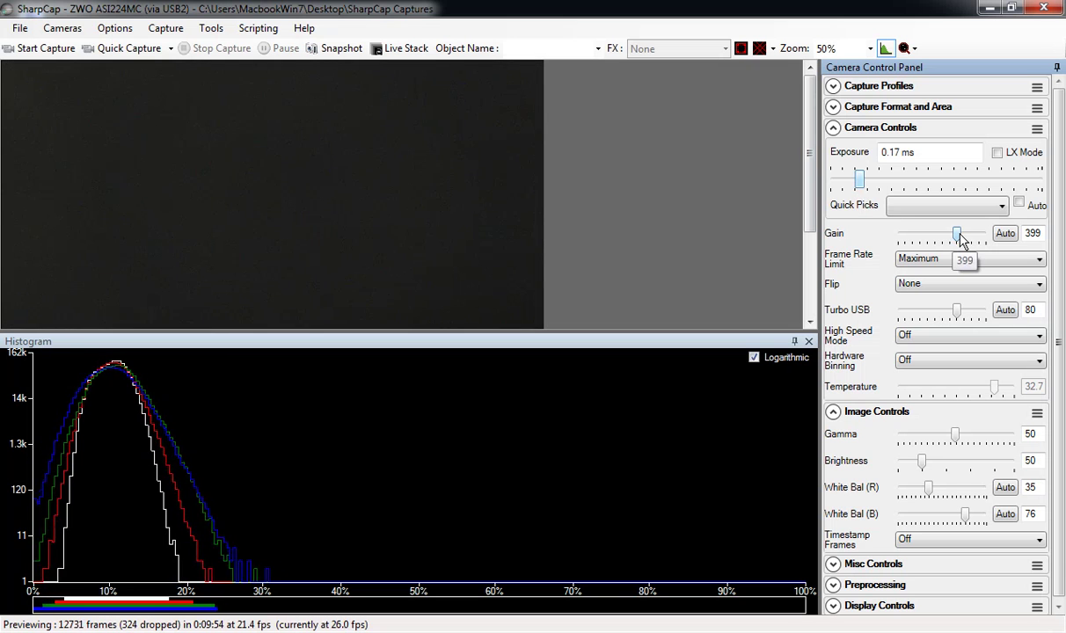
{"action": "left_click_drag", "start_coordinate": [961, 239], "coordinate": [965, 241]}
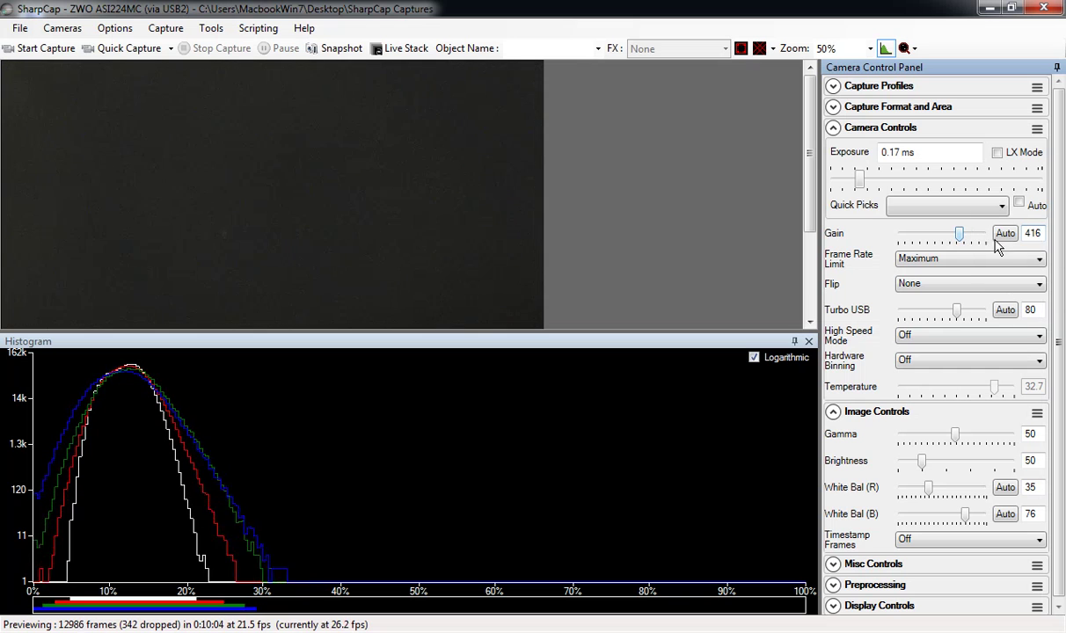
Lower the gain to 264 and lengthen the exposure to 1.4 ms to rebalance the histogram.
{"action": "mouse_move", "coordinate": [961, 237]}
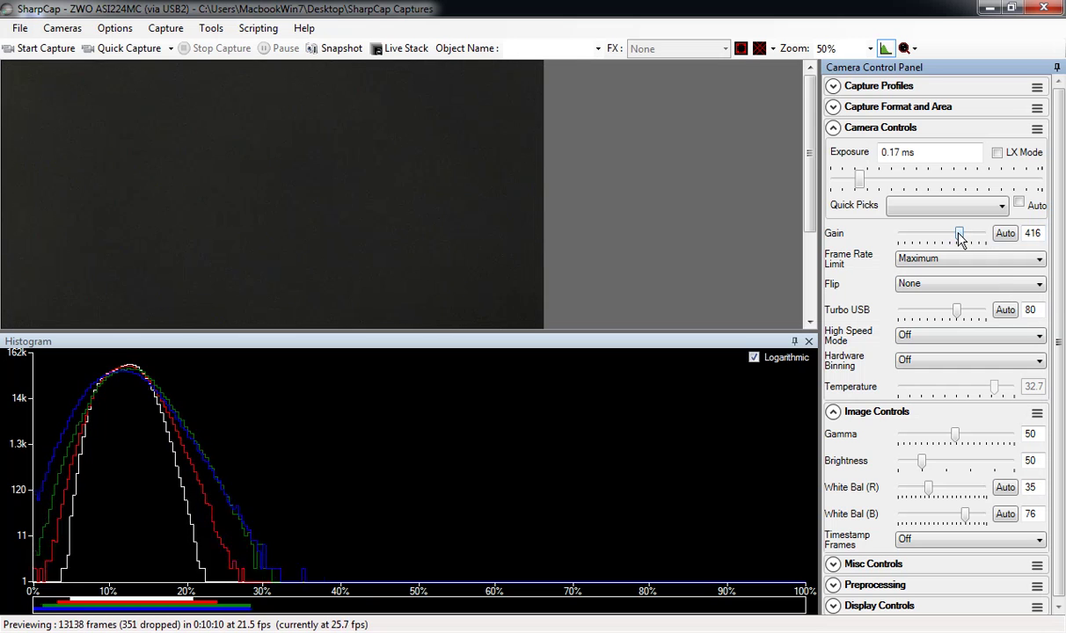
{"action": "left_click_drag", "start_coordinate": [960, 237], "coordinate": [937, 242]}
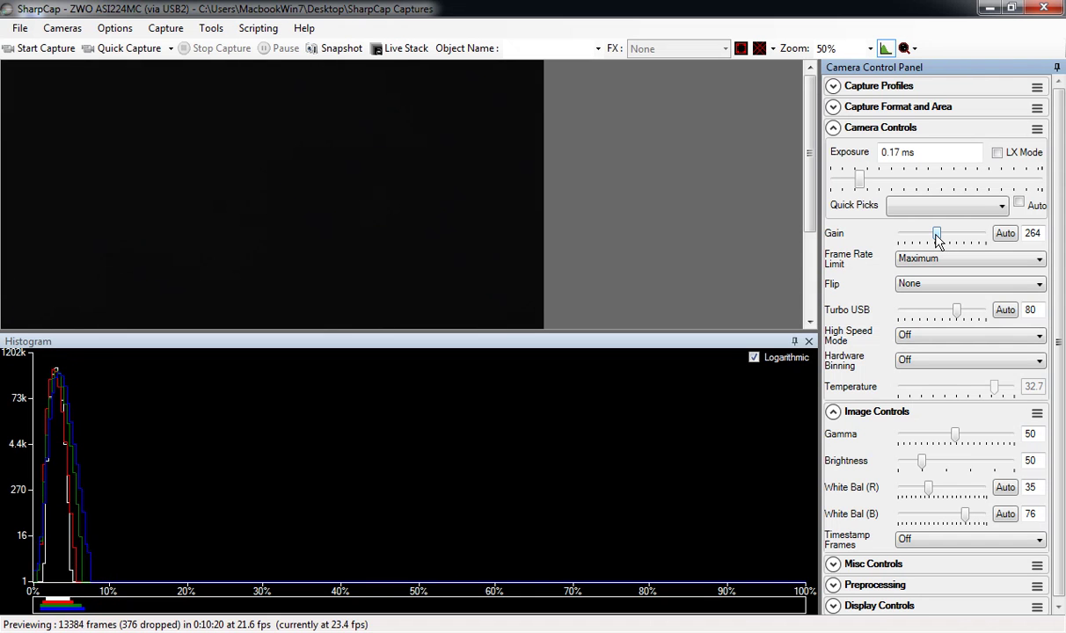
{"action": "mouse_move", "coordinate": [866, 200]}
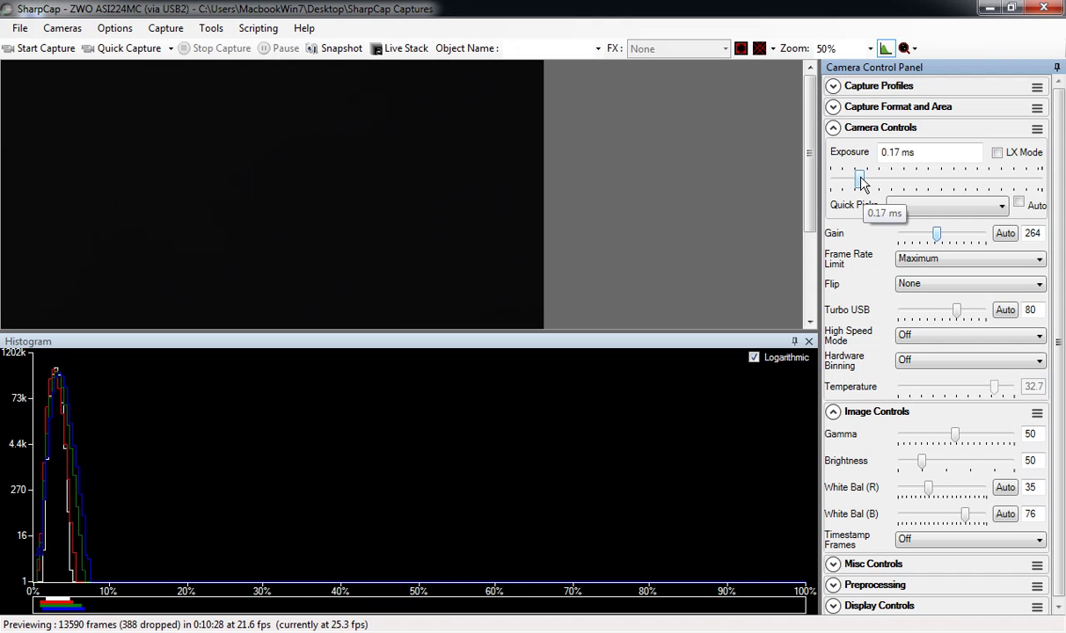
{"action": "left_click_drag", "start_coordinate": [862, 182], "coordinate": [898, 188]}
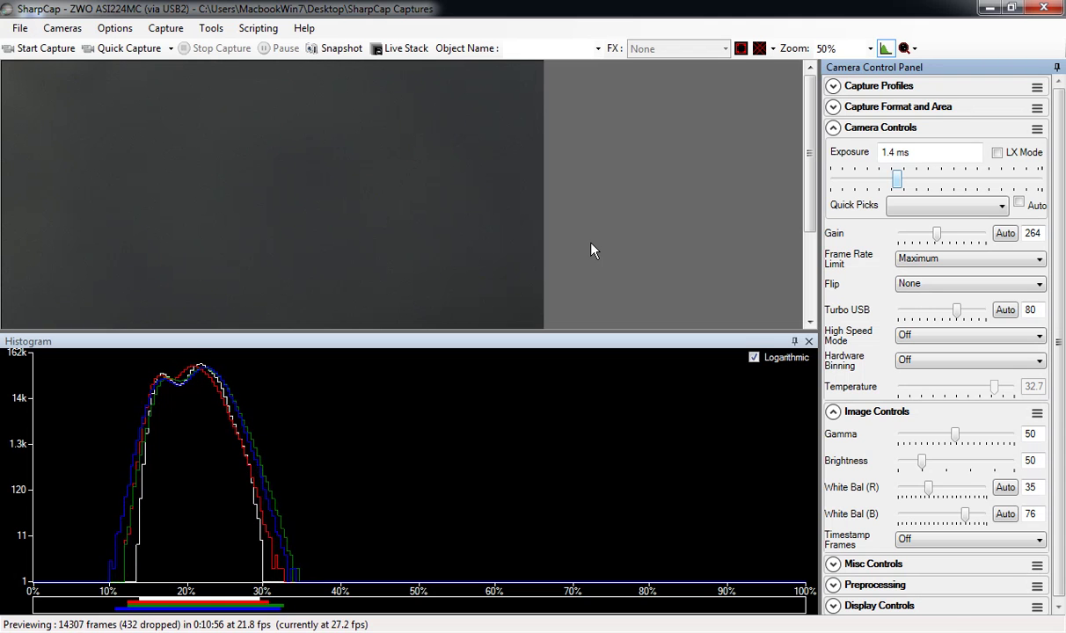
{"action": "left_click", "coordinate": [852, 170]}
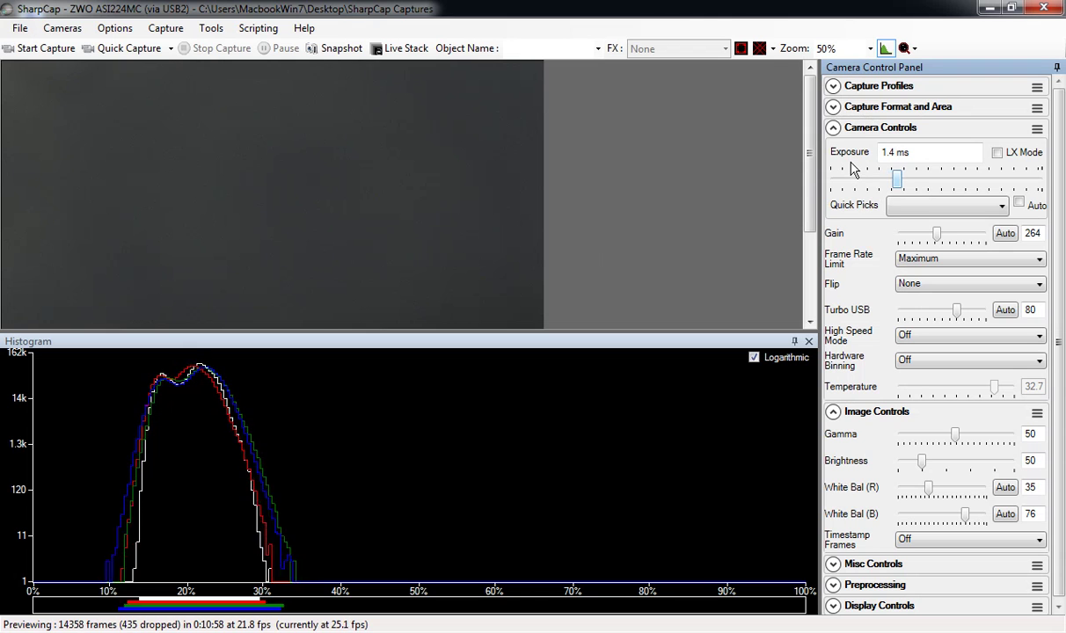
{"action": "key", "text": "ctrl"}
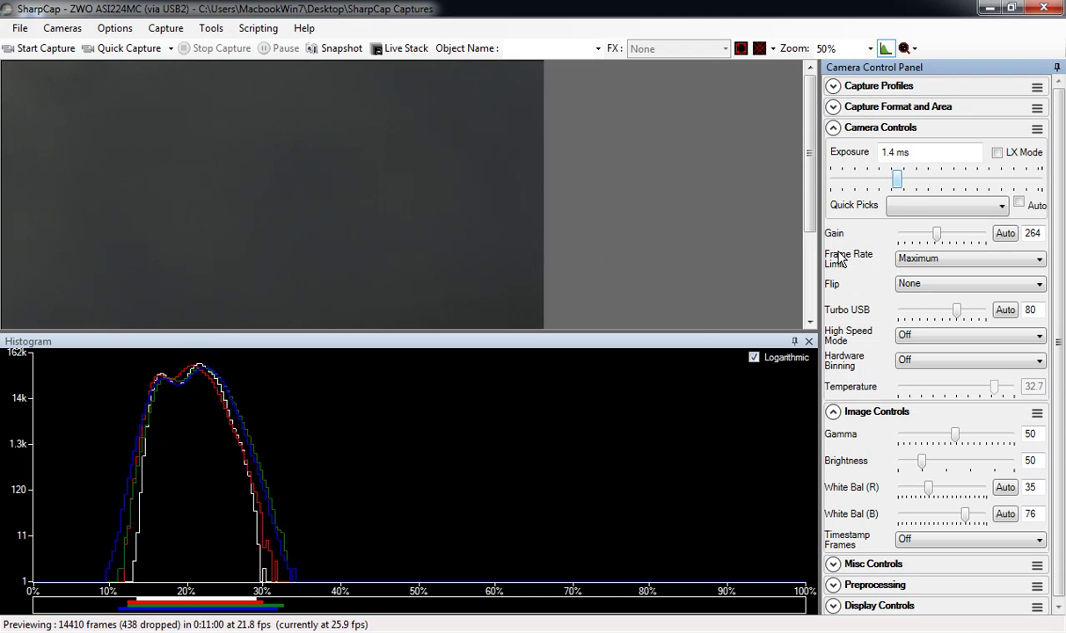
{"action": "key", "text": "ctrl"}
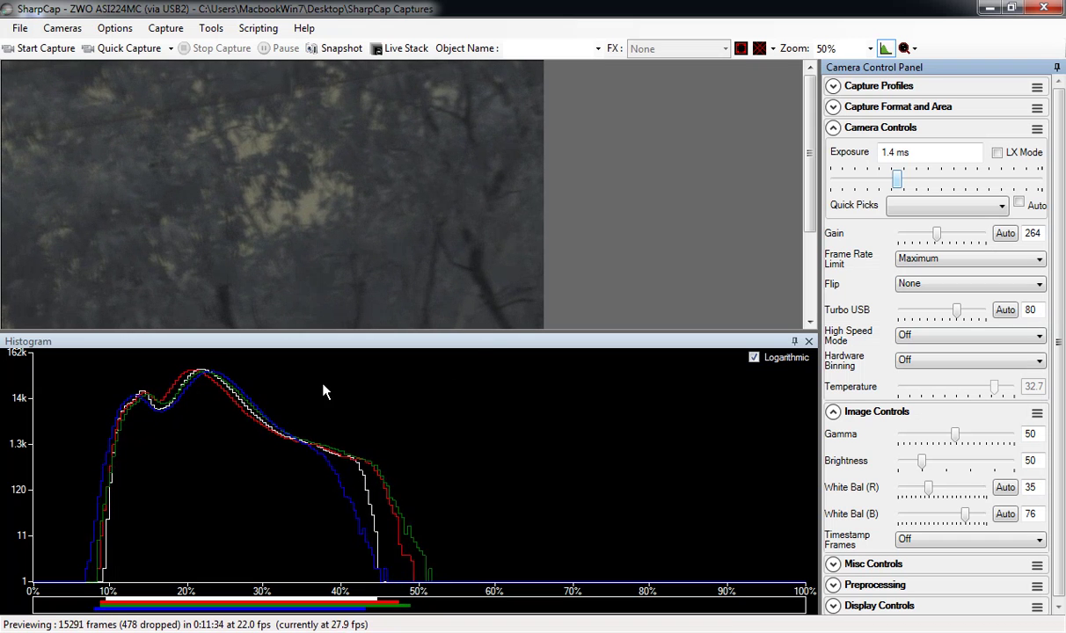
Switch to Photo Gallery and examine the camera and focuser mounted on the telescope in P3_ScopeCamera.jpg.
{"action": "mouse_move", "coordinate": [158, 632]}
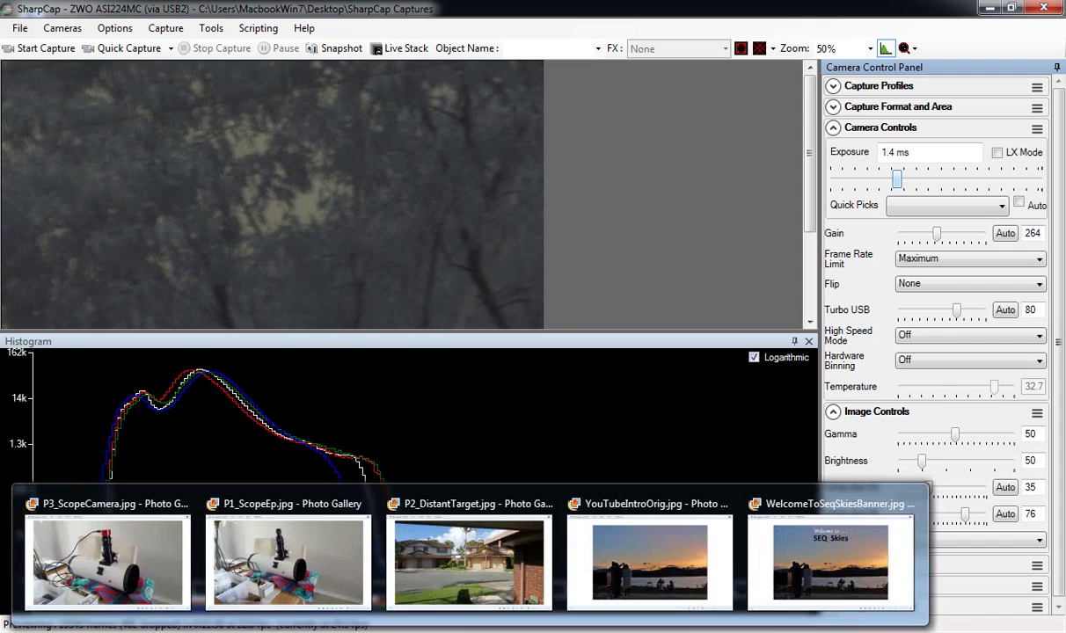
{"action": "left_click", "coordinate": [132, 563]}
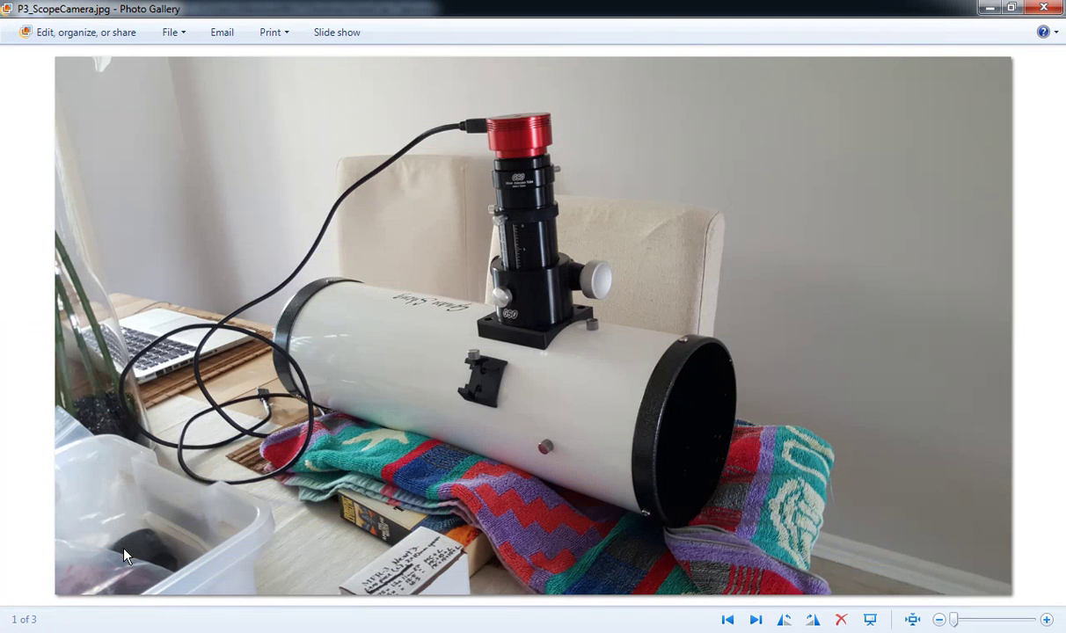
{"action": "left_click", "coordinate": [492, 153]}
{"action": "left_click", "coordinate": [492, 153]}
{"action": "left_click", "coordinate": [502, 266]}
Bring up the P1_ScopeEp.jpg photo and inspect how the eyepiece sits in the telescope's focuser.
{"action": "mouse_move", "coordinate": [281, 623]}
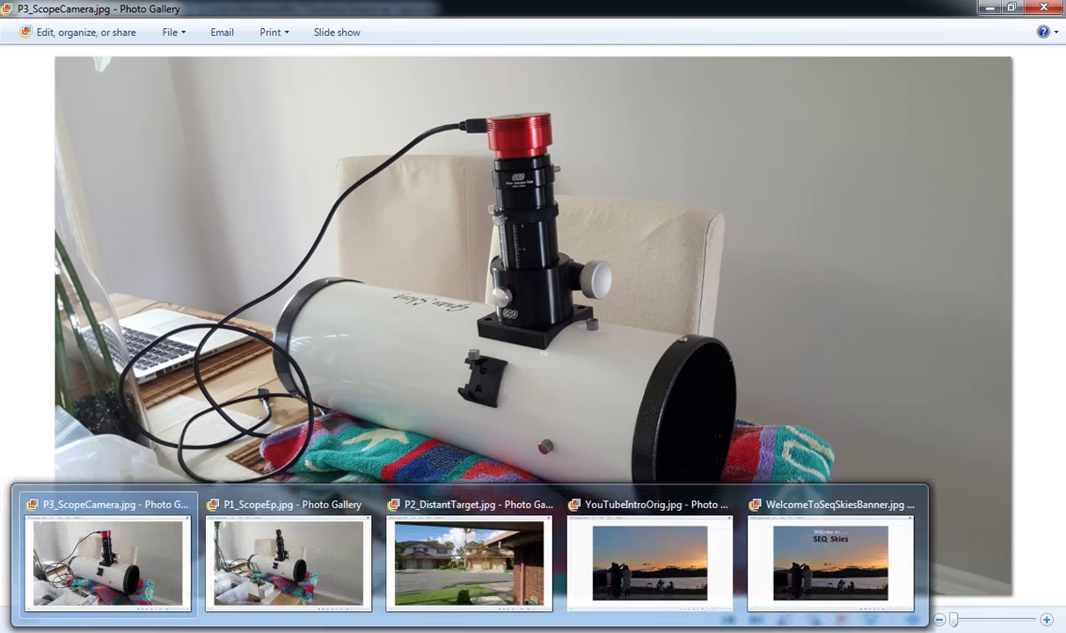
{"action": "left_click", "coordinate": [295, 547]}
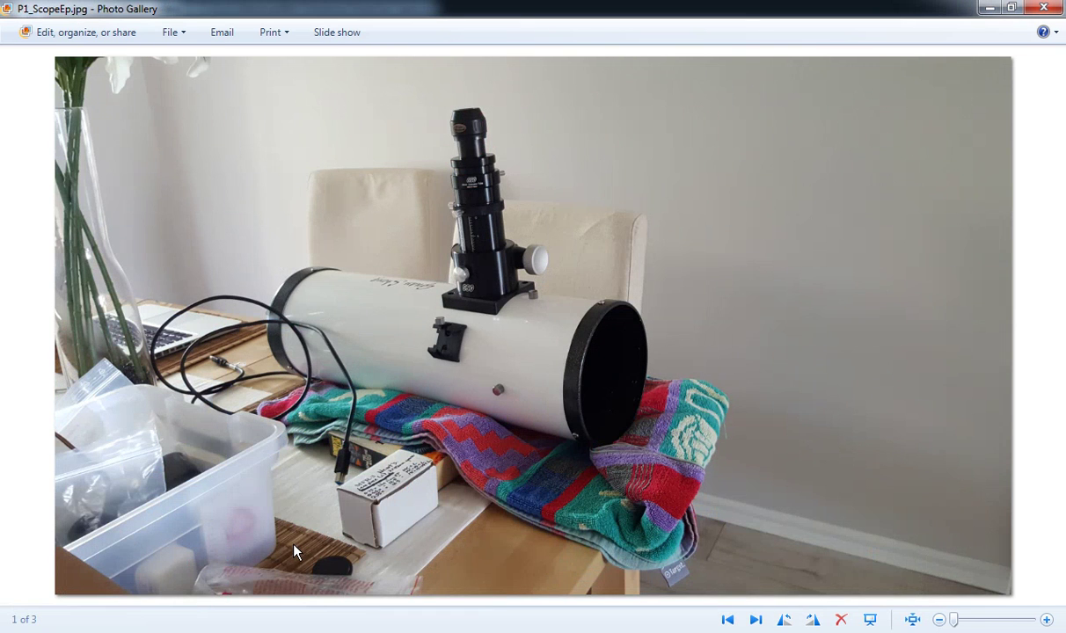
{"action": "left_click", "coordinate": [525, 184]}
{"action": "left_click", "coordinate": [468, 152]}
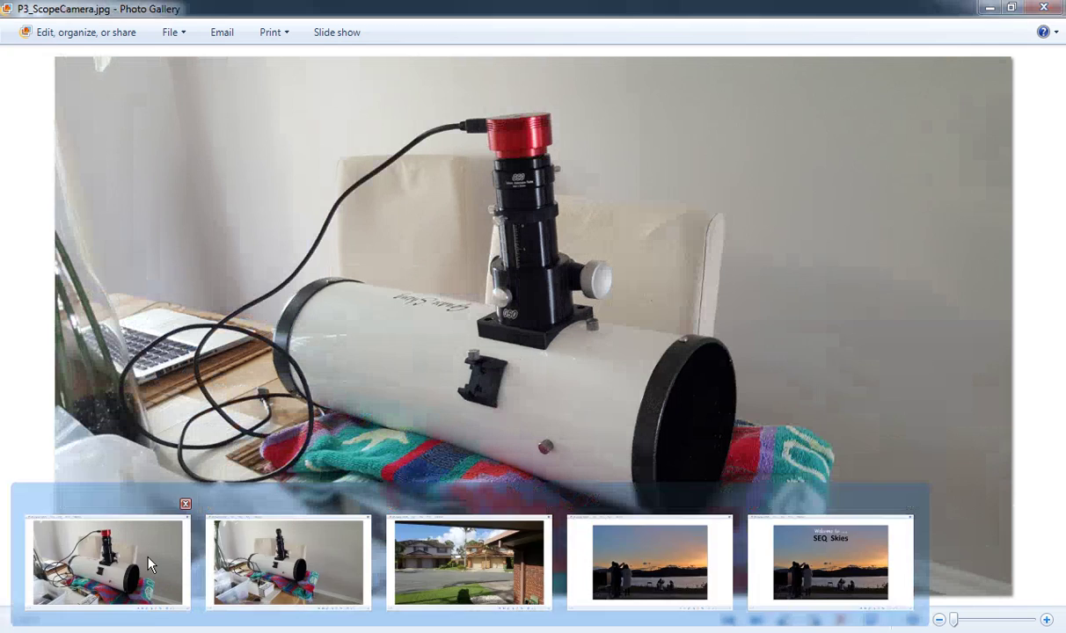
Re-examine the focuser in P3_ScopeCamera.jpg, minimise the photo windows and return to SharpCap.
{"action": "left_click", "coordinate": [148, 563]}
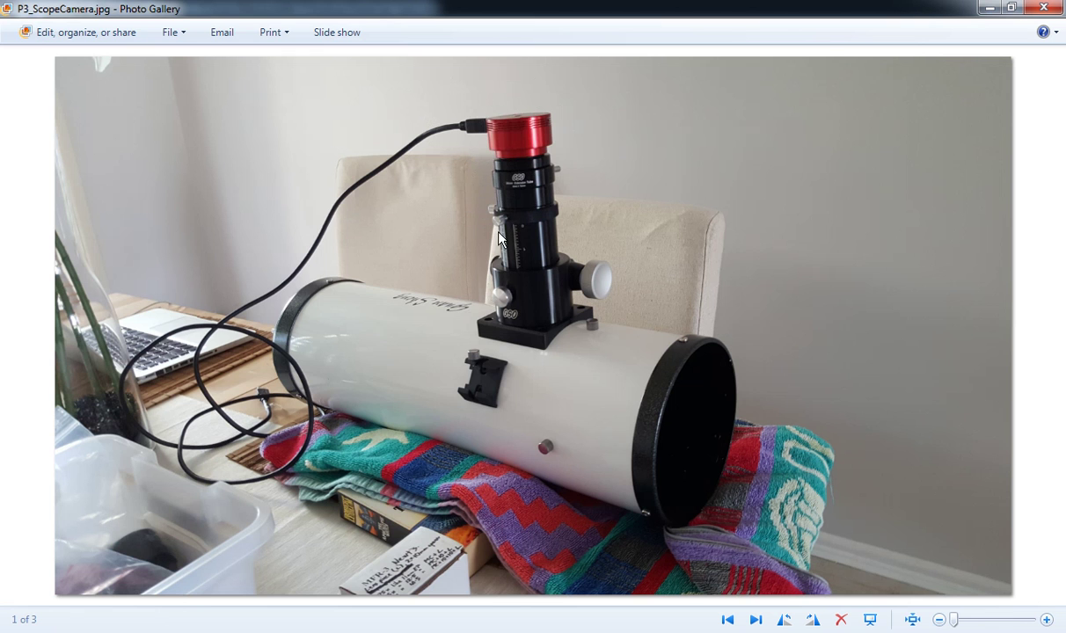
{"action": "left_click", "coordinate": [573, 269]}
{"action": "left_click", "coordinate": [500, 256]}
{"action": "left_click", "coordinate": [501, 269]}
{"action": "left_click", "coordinate": [987, 9]}
{"action": "left_click", "coordinate": [987, 9]}
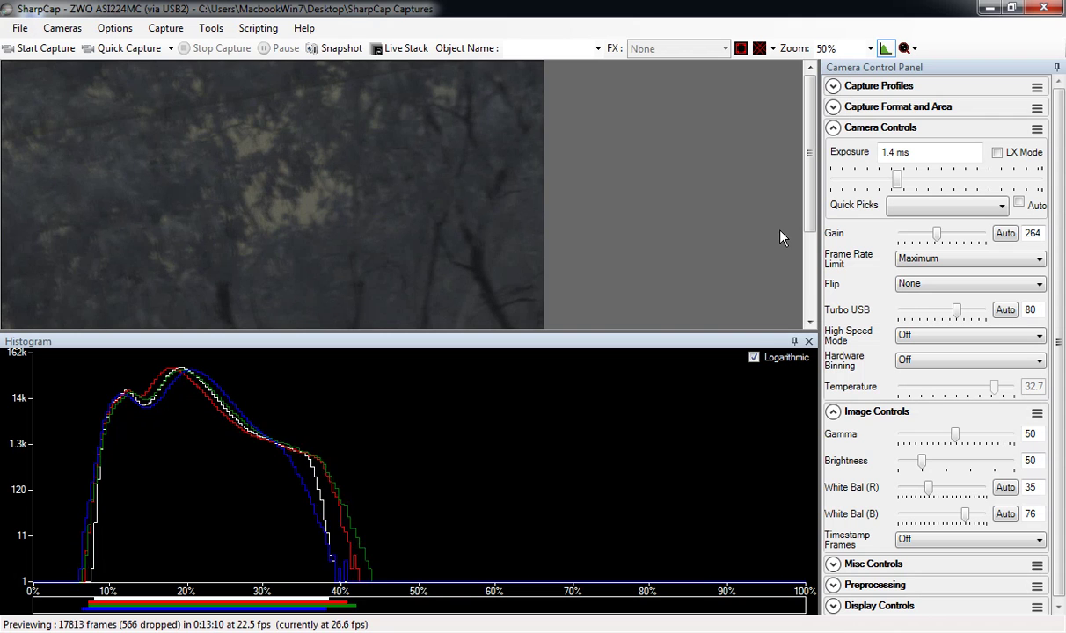
Try a gain of 140 with a shorter exposure of 0.51 ms and check the preview.
{"action": "mouse_move", "coordinate": [938, 236]}
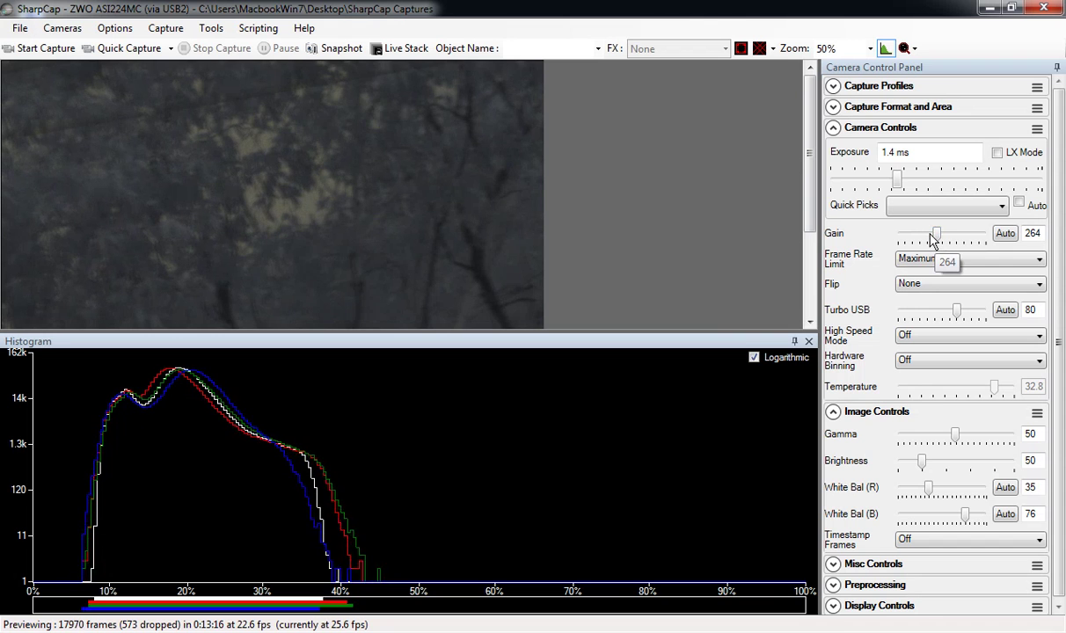
{"action": "left_click_drag", "start_coordinate": [938, 237], "coordinate": [920, 238]}
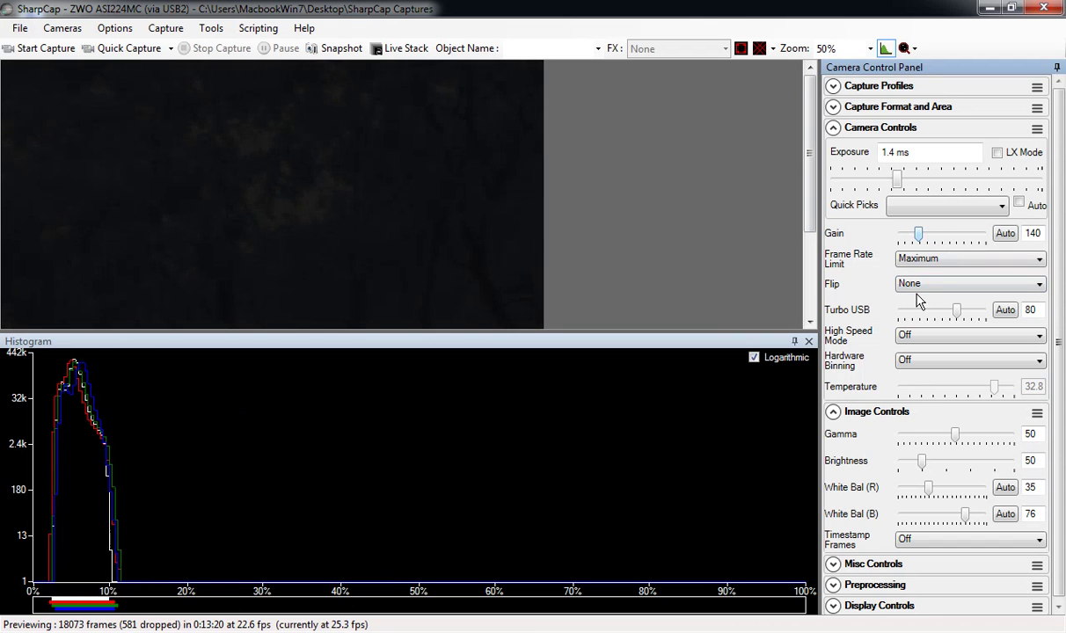
{"action": "left_click_drag", "start_coordinate": [898, 180], "coordinate": [876, 183]}
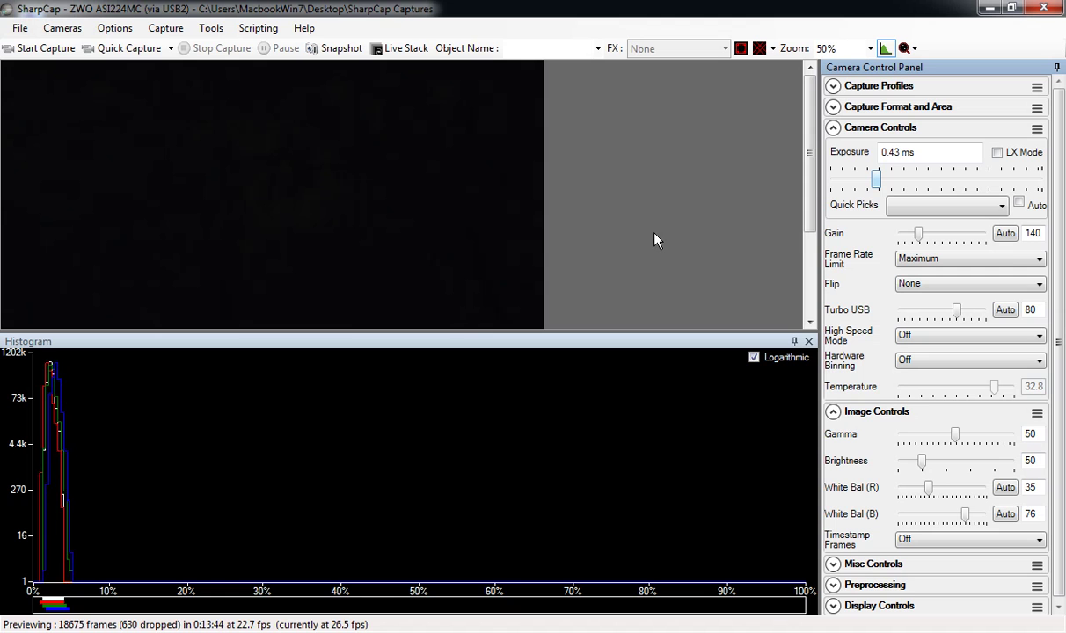
{"action": "left_click", "coordinate": [897, 153]}
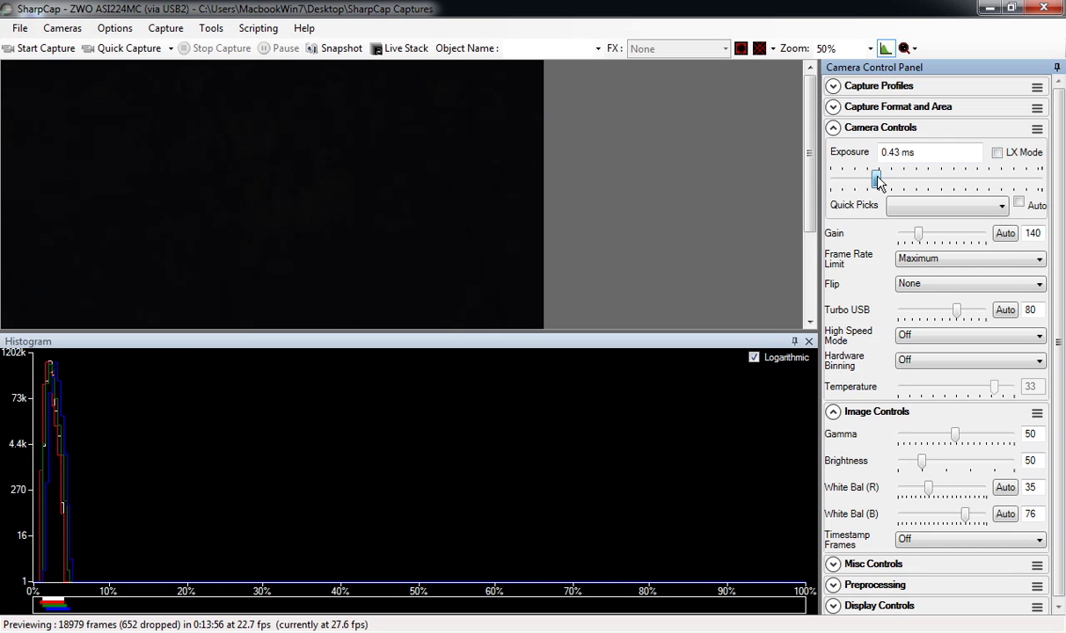
{"action": "left_click_drag", "start_coordinate": [879, 181], "coordinate": [881, 182]}
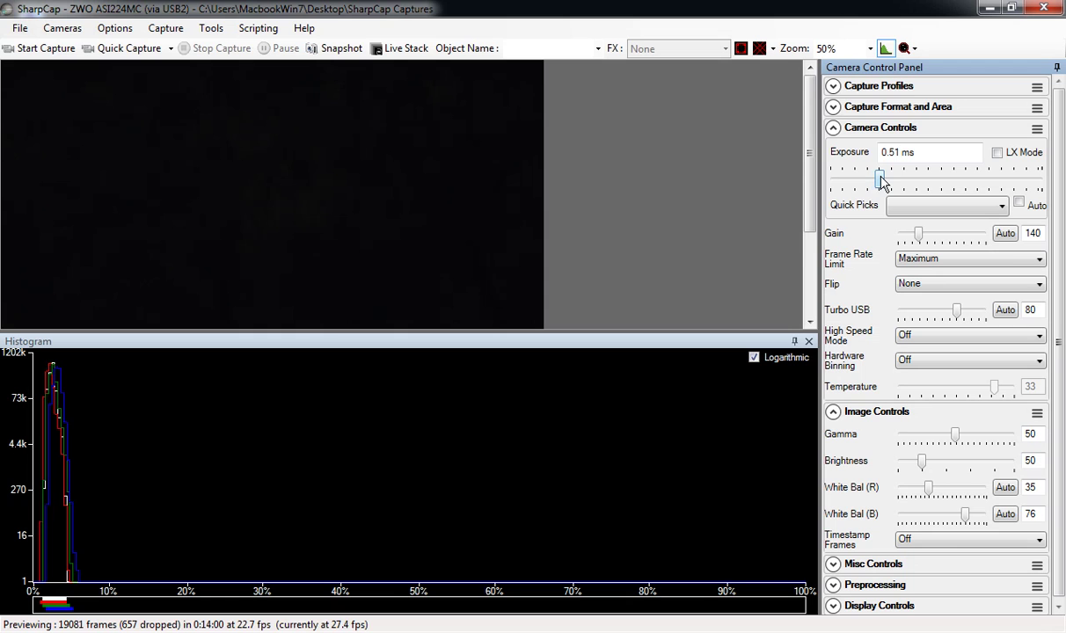
{"action": "left_click", "coordinate": [889, 153]}
{"action": "left_click", "coordinate": [357, 198]}
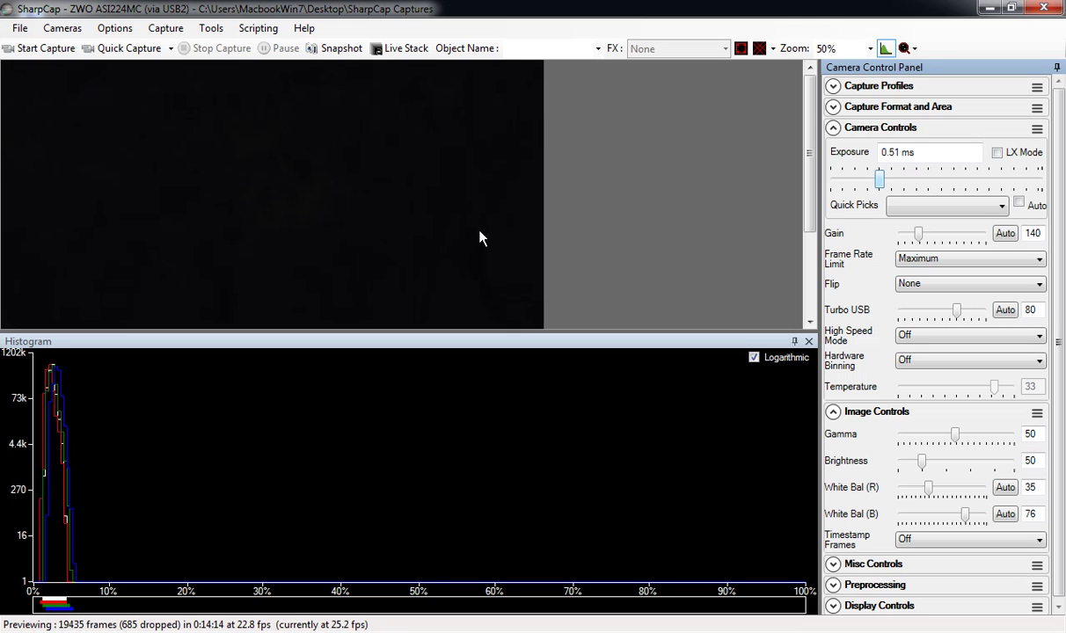
Try a gain of 416 with the 0.51 ms exposure and inspect the image quality in the preview.
{"action": "mouse_move", "coordinate": [895, 240]}
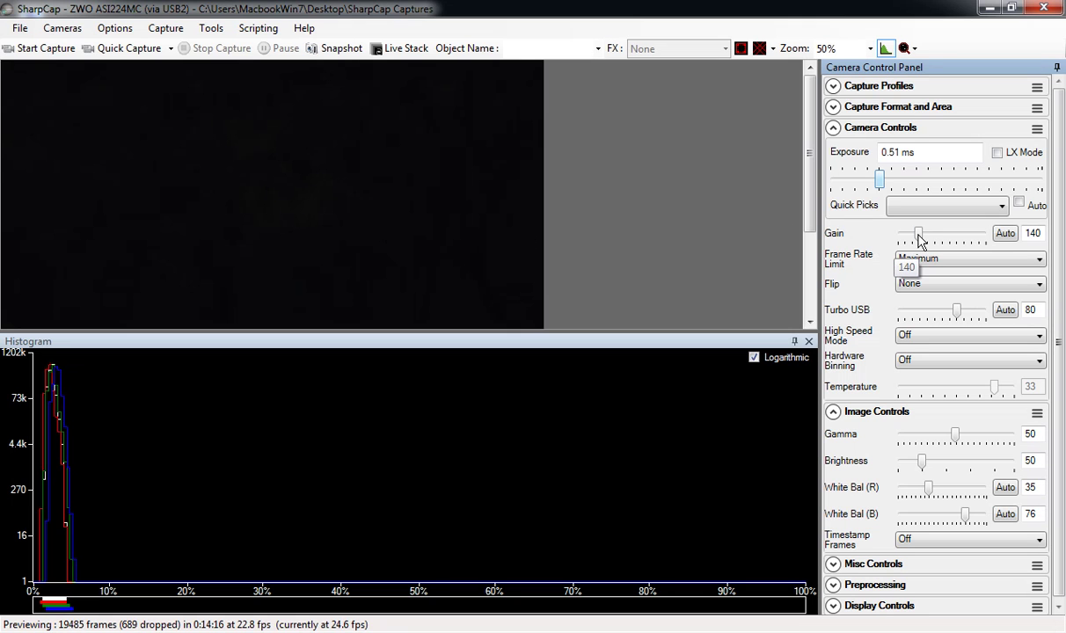
{"action": "left_click_drag", "start_coordinate": [922, 235], "coordinate": [965, 242]}
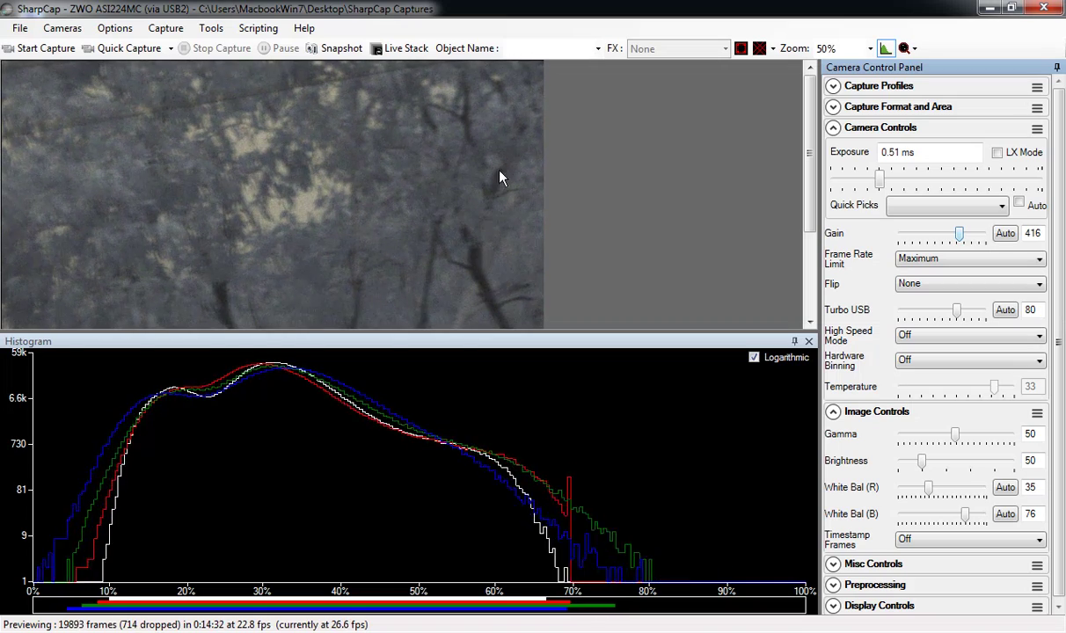
{"action": "left_click", "coordinate": [524, 89]}
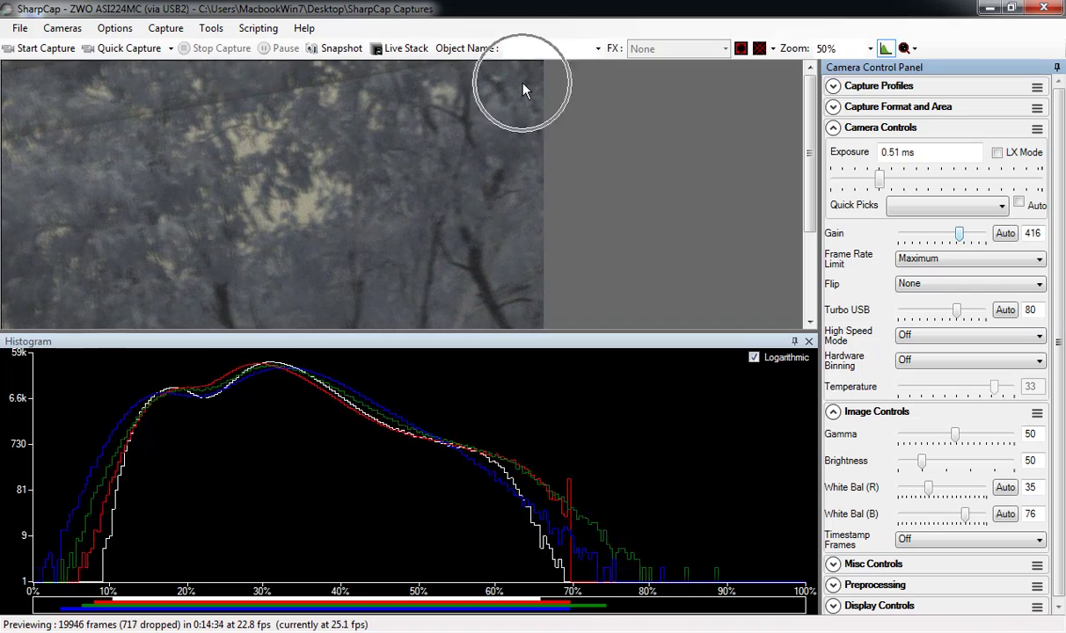
{"action": "left_click", "coordinate": [910, 153]}
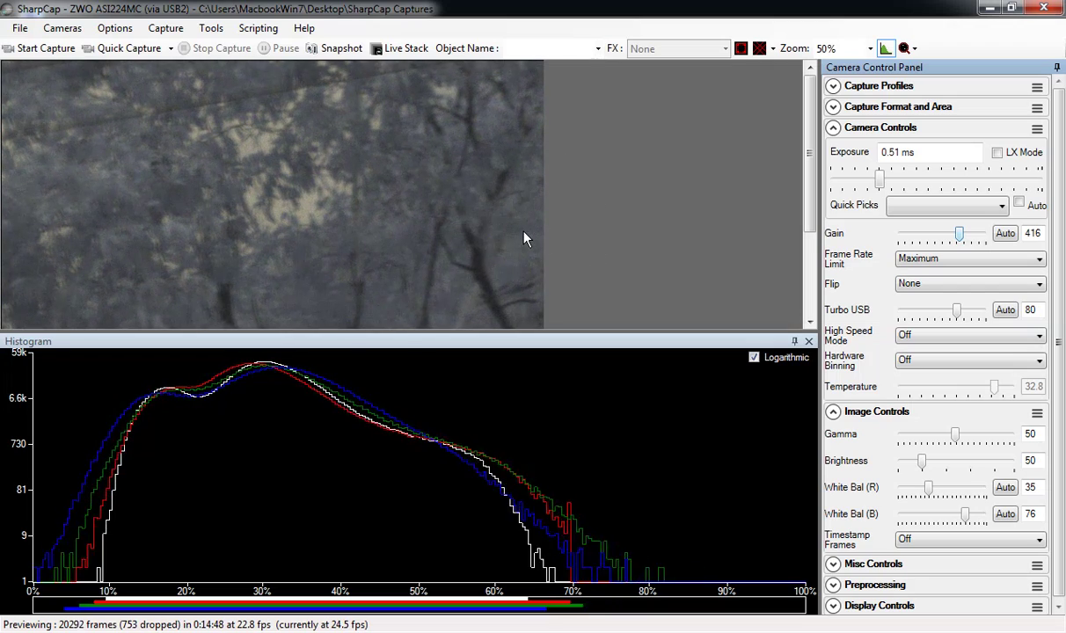
{"action": "left_click", "coordinate": [289, 202]}
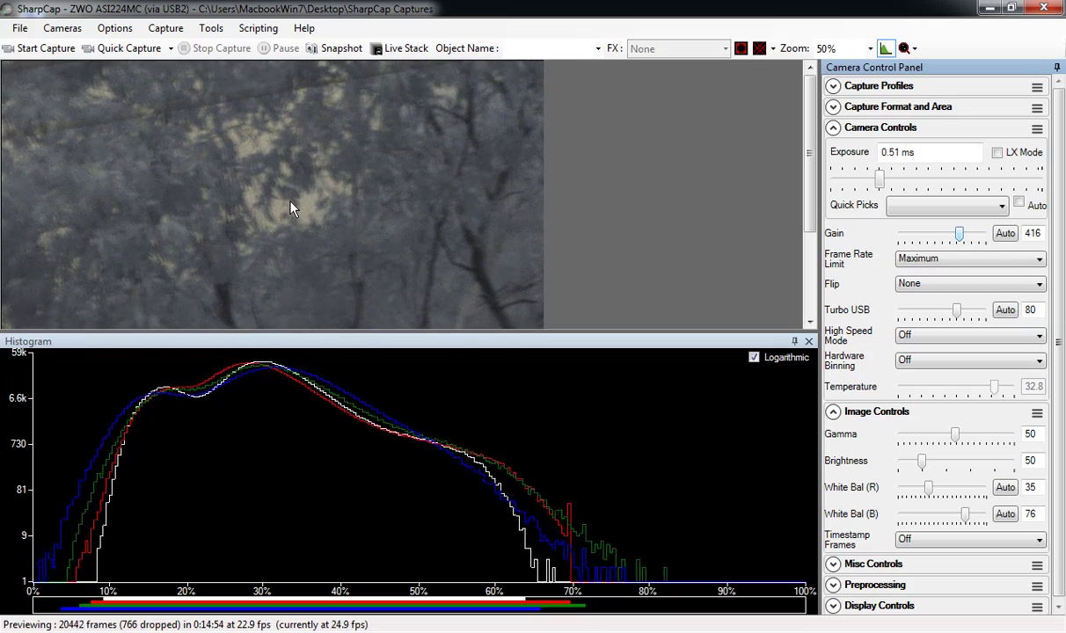
{"action": "left_click", "coordinate": [291, 203]}
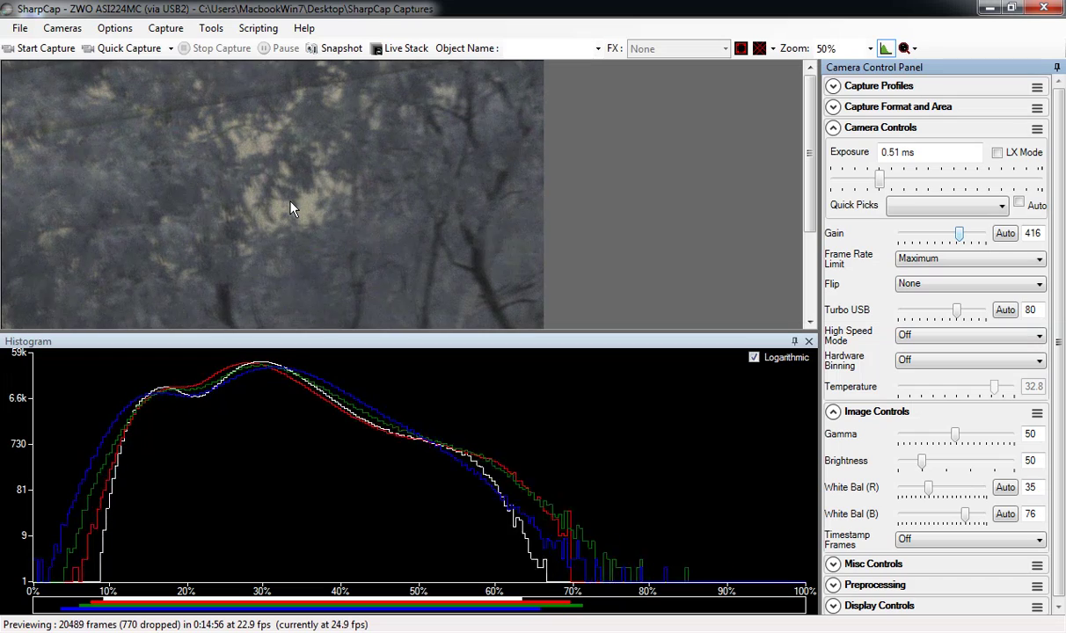
{"action": "left_click", "coordinate": [292, 207]}
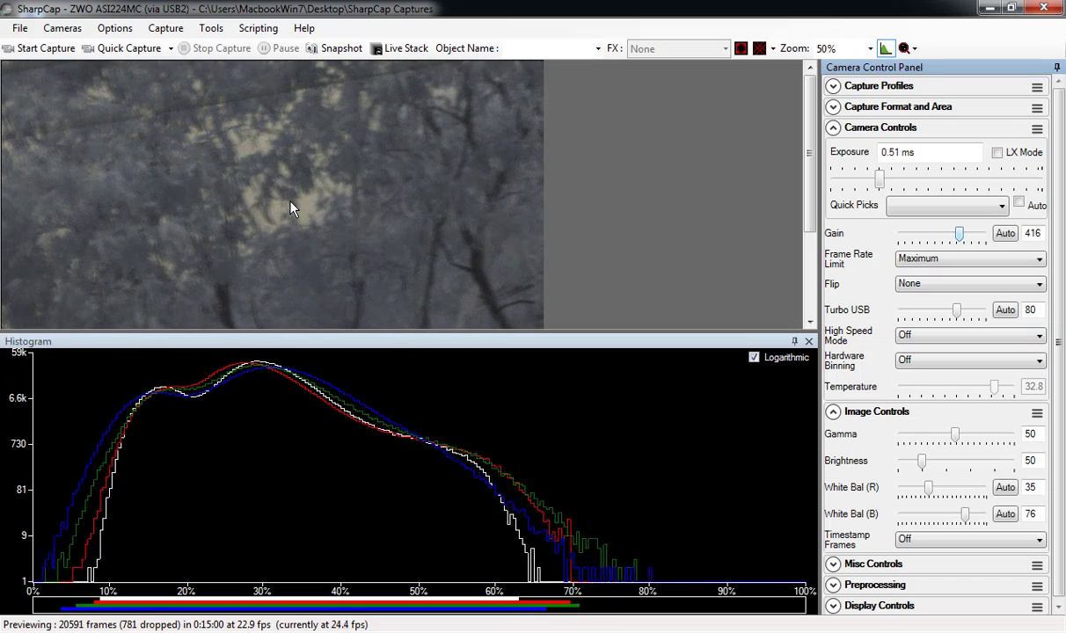
{"action": "left_click", "coordinate": [292, 208]}
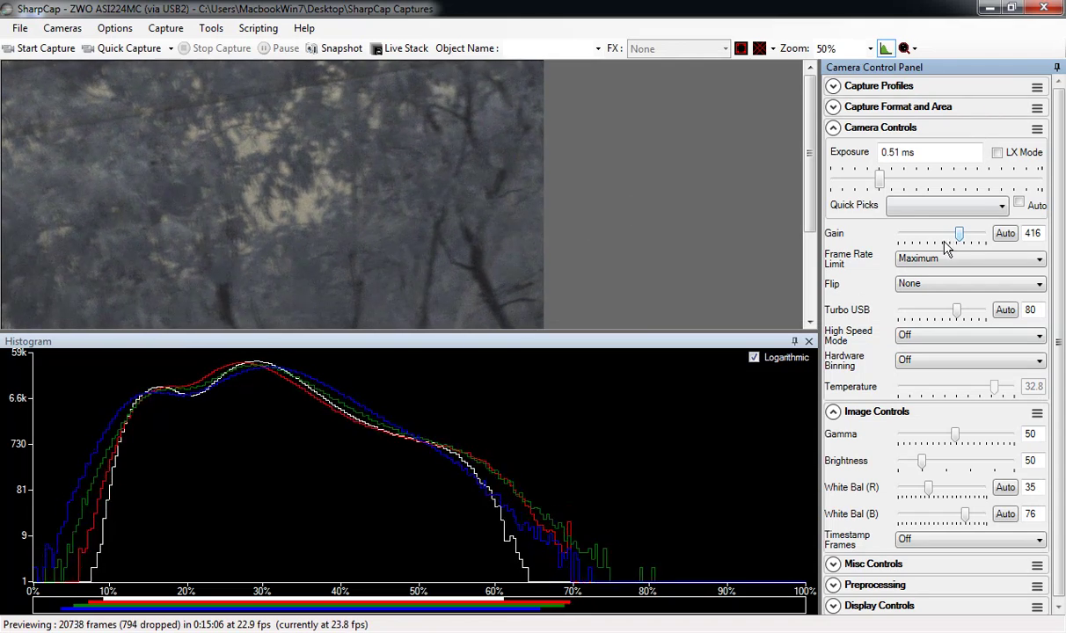
Reduce the gain to 264 and lengthen the exposure to 1.5 ms.
{"action": "left_click_drag", "start_coordinate": [961, 239], "coordinate": [938, 246]}
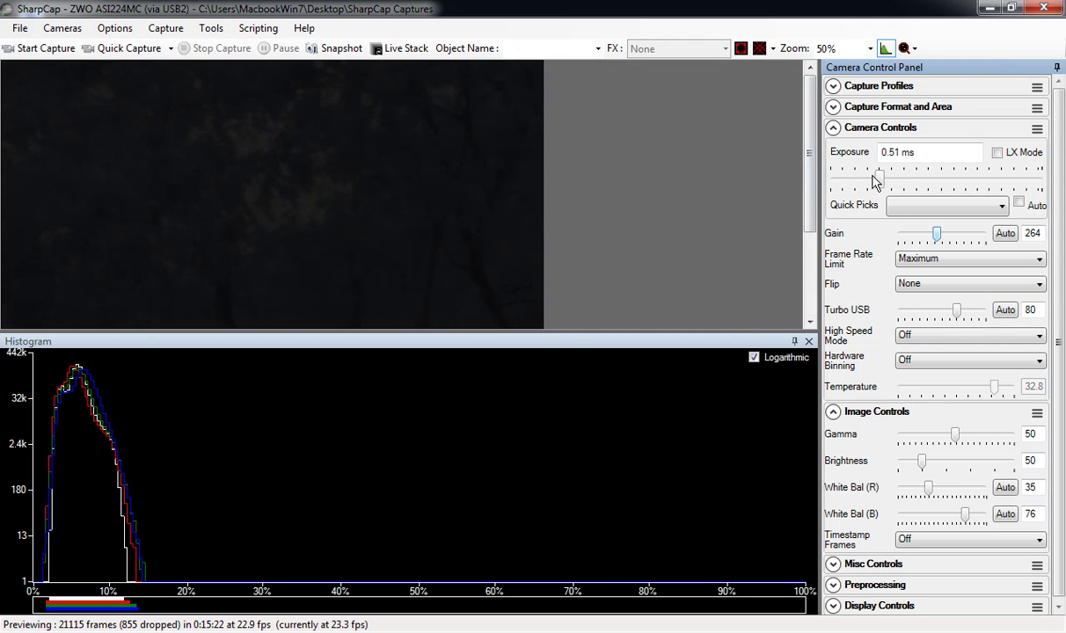
{"action": "mouse_move", "coordinate": [881, 181]}
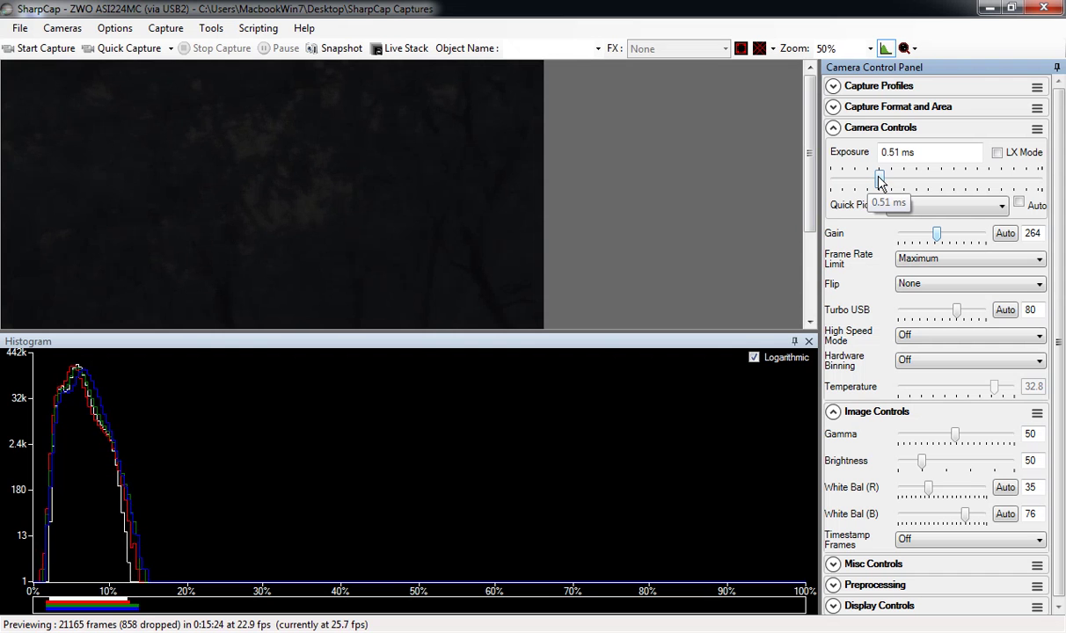
{"action": "left_click_drag", "start_coordinate": [880, 182], "coordinate": [892, 183]}
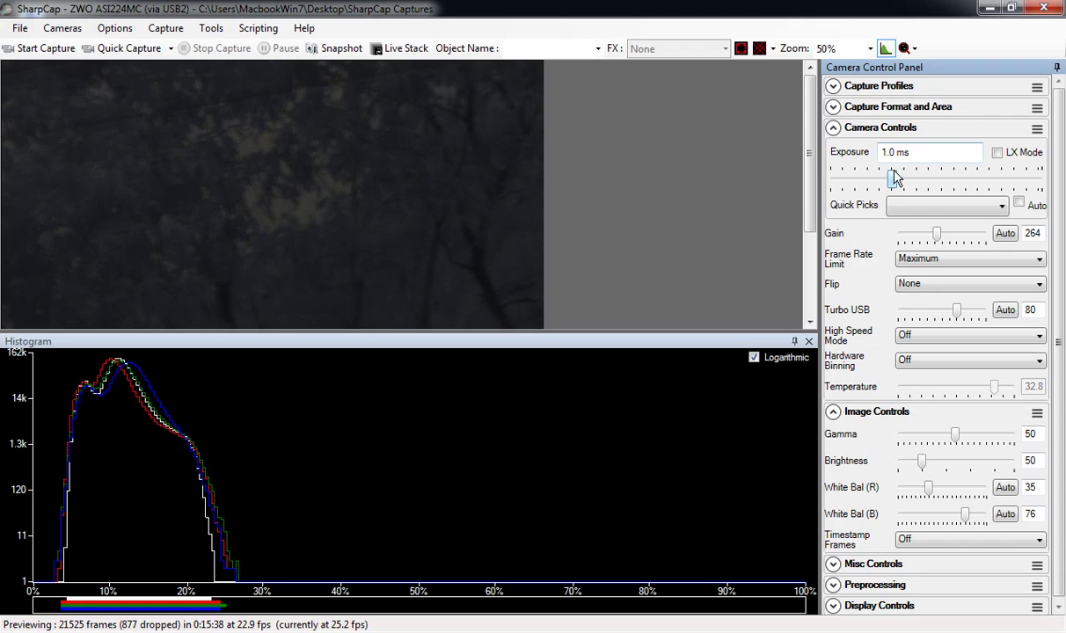
{"action": "mouse_move", "coordinate": [896, 185]}
{"action": "left_click_drag", "start_coordinate": [893, 183], "coordinate": [900, 181]}
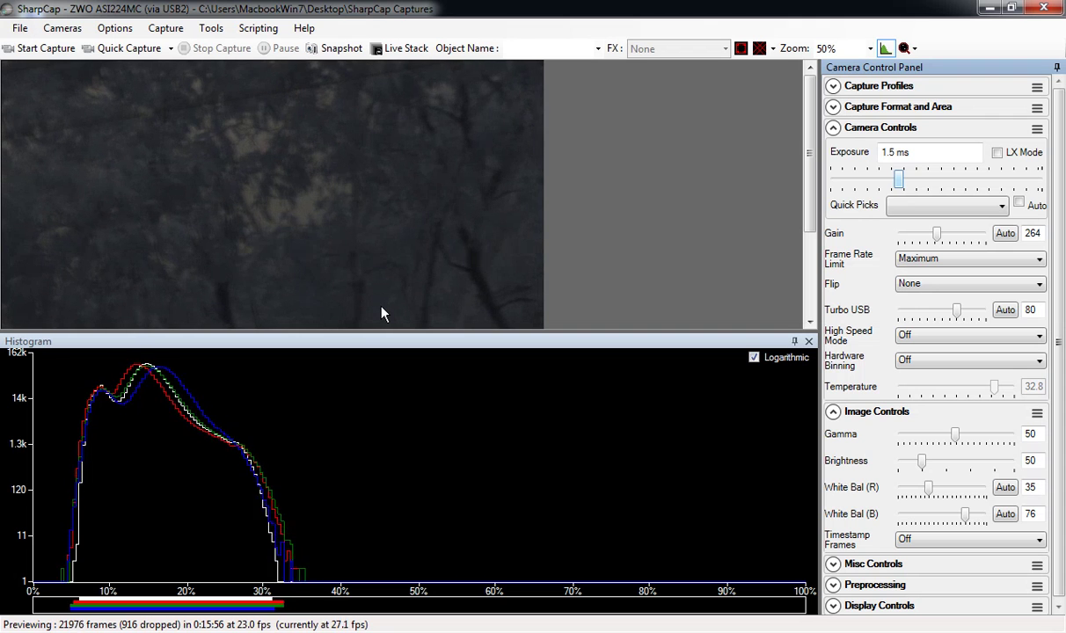
Compare the colour peaks in the histogram, try a red white balance of 50 and settle on 39 to align the red curve.
{"action": "left_click", "coordinate": [163, 384]}
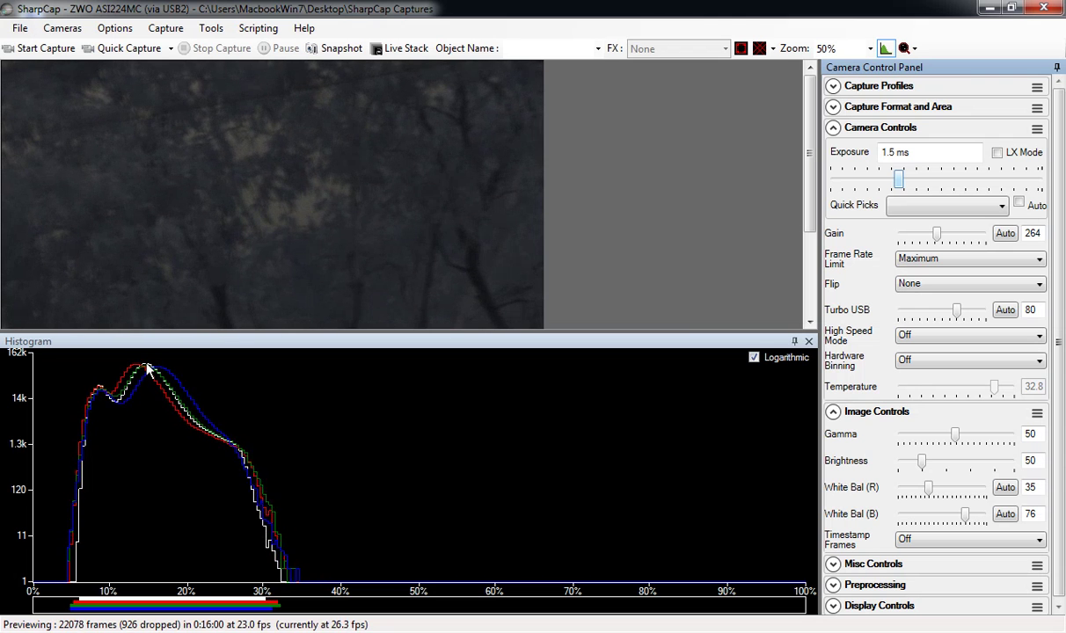
{"action": "left_click", "coordinate": [132, 370]}
{"action": "left_click", "coordinate": [147, 369]}
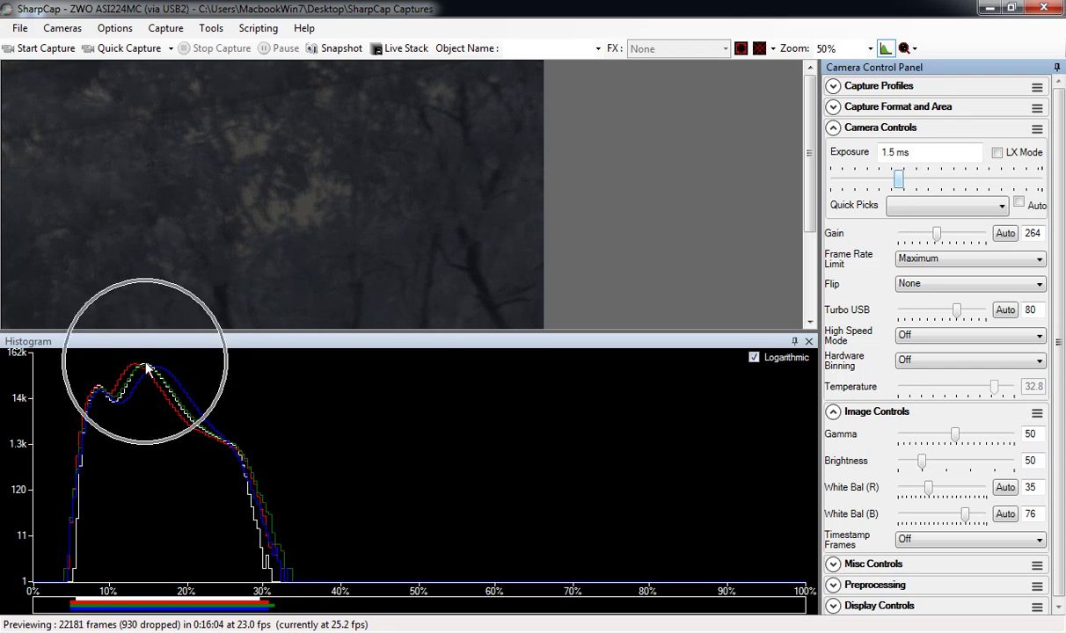
{"action": "left_click", "coordinate": [162, 368]}
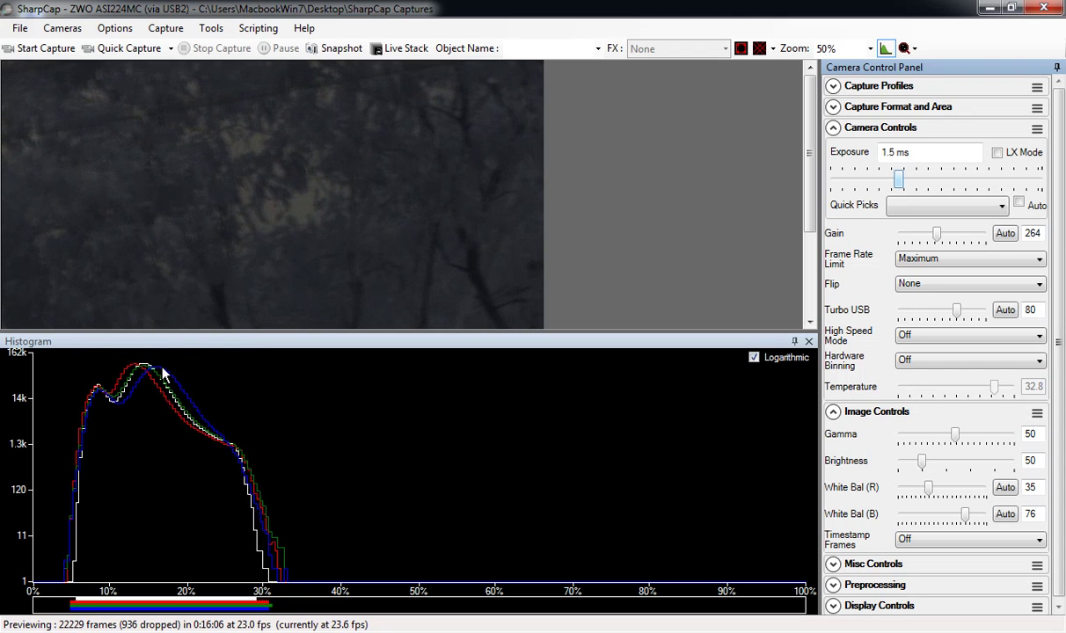
{"action": "left_click", "coordinate": [319, 256]}
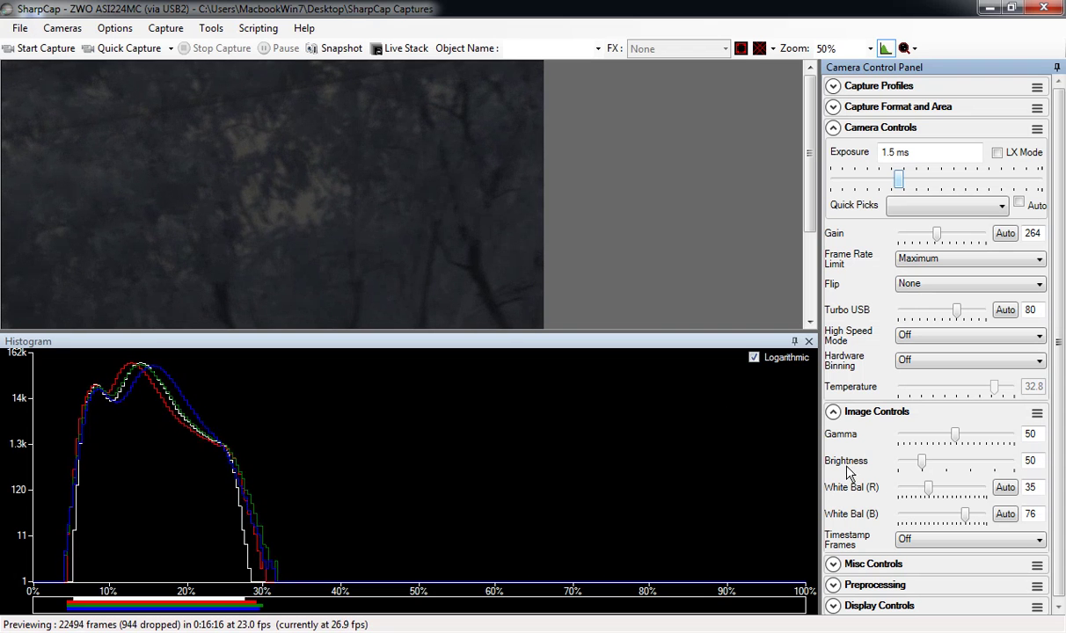
{"action": "mouse_move", "coordinate": [929, 493]}
{"action": "left_click_drag", "start_coordinate": [929, 492], "coordinate": [943, 498]}
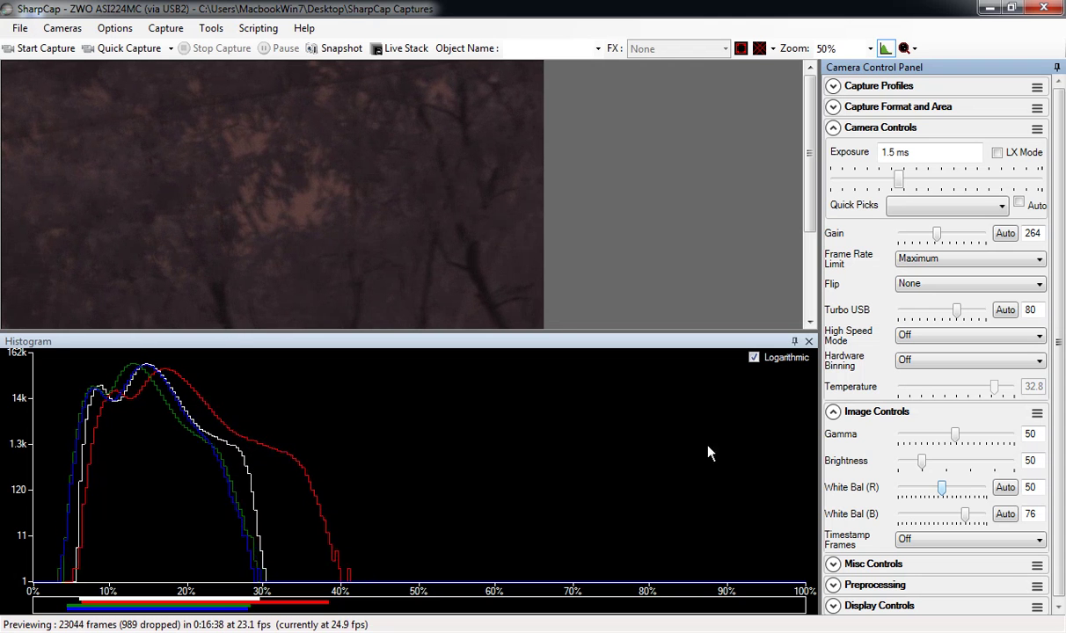
{"action": "mouse_move", "coordinate": [942, 493]}
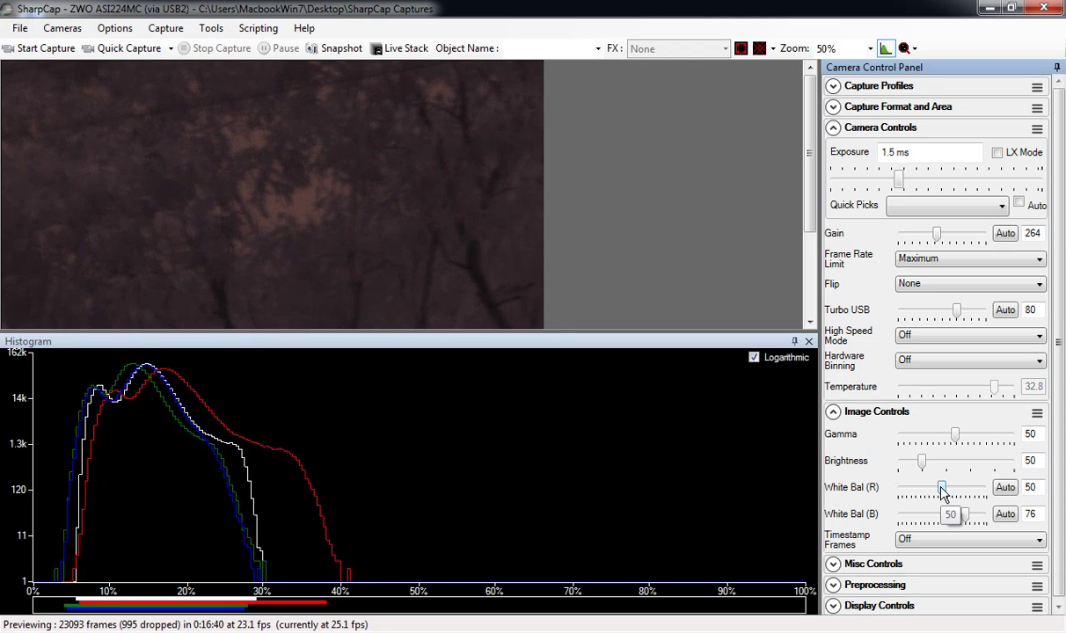
{"action": "left_click_drag", "start_coordinate": [942, 492], "coordinate": [934, 494]}
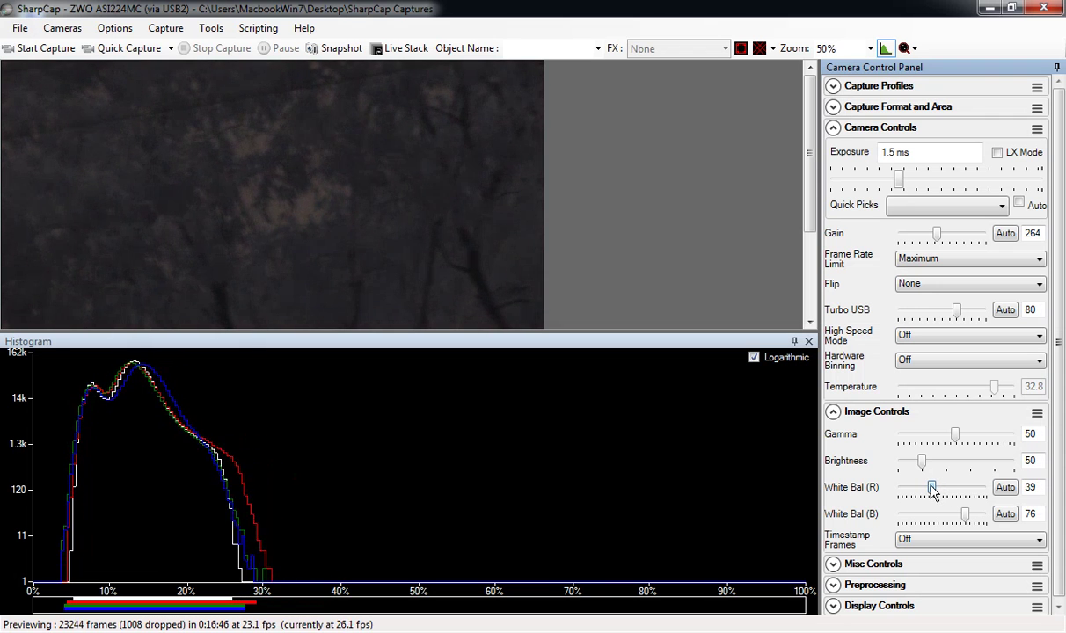
Set the blue white balance to 70 and compare the blue curve with the other colours in the histogram.
{"action": "mouse_move", "coordinate": [967, 519]}
{"action": "left_click_drag", "start_coordinate": [968, 521], "coordinate": [962, 519]}
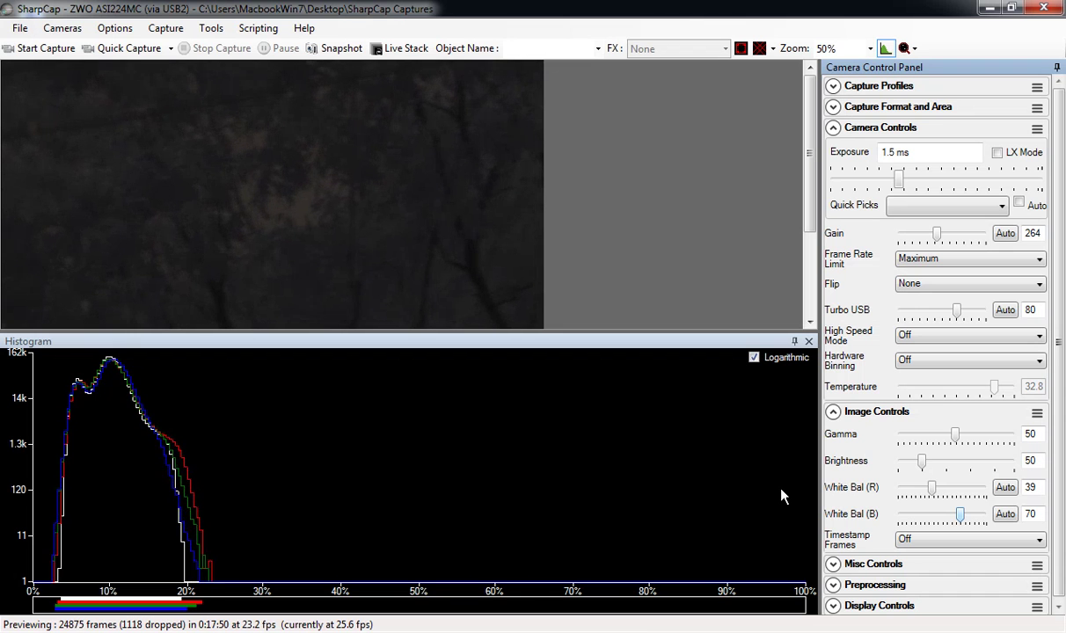
{"action": "left_click", "coordinate": [519, 459]}
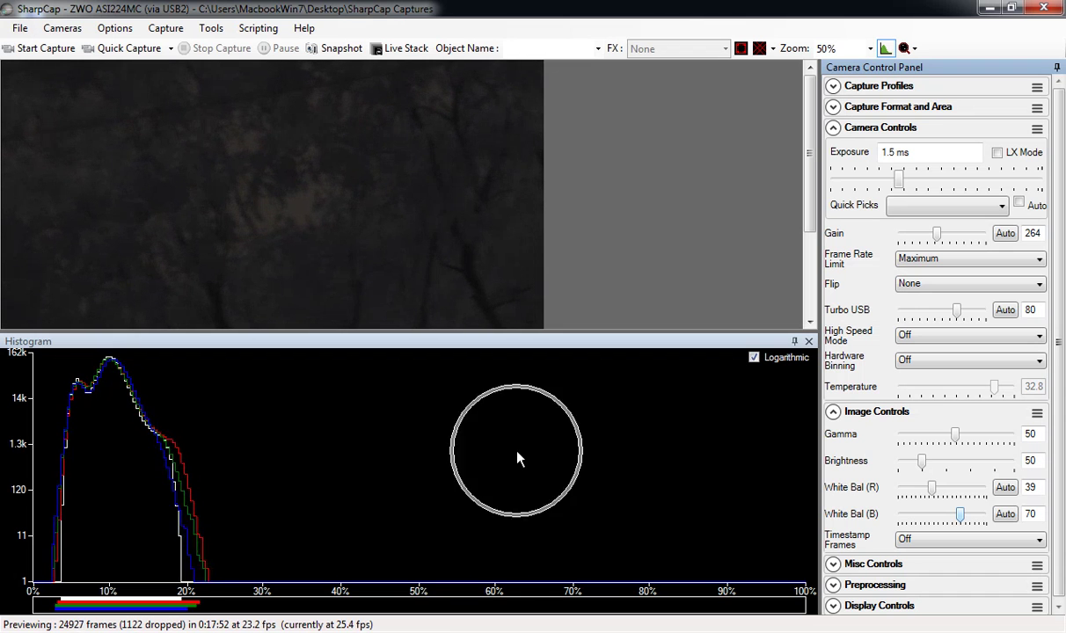
{"action": "left_click", "coordinate": [146, 396]}
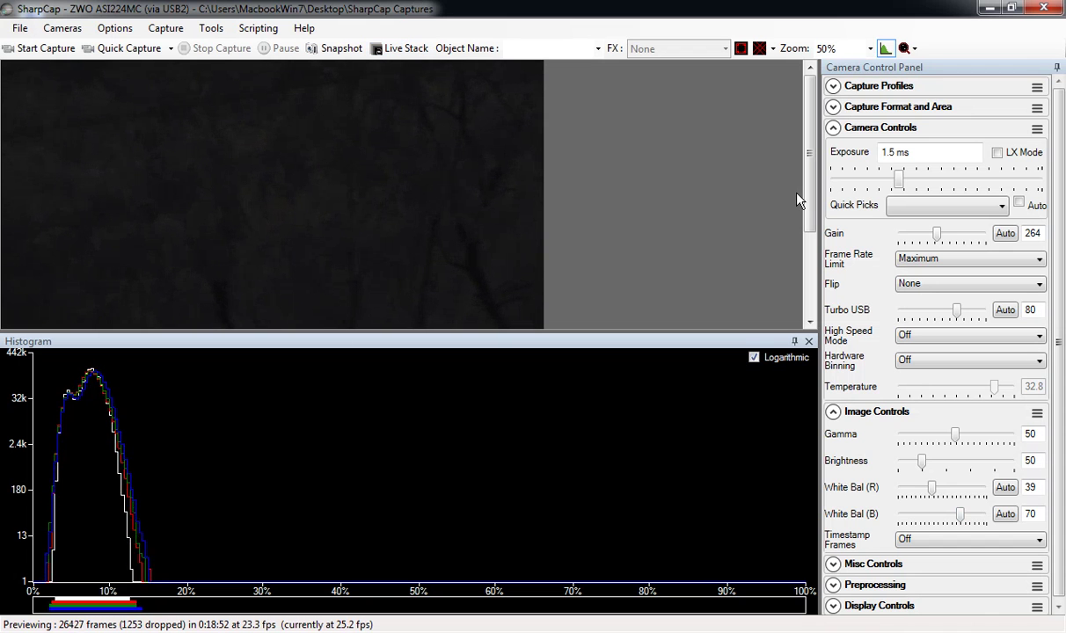
Lengthen the exposure to 3.1 ms and check the preview brightness and the histogram peak.
{"action": "mouse_move", "coordinate": [898, 179]}
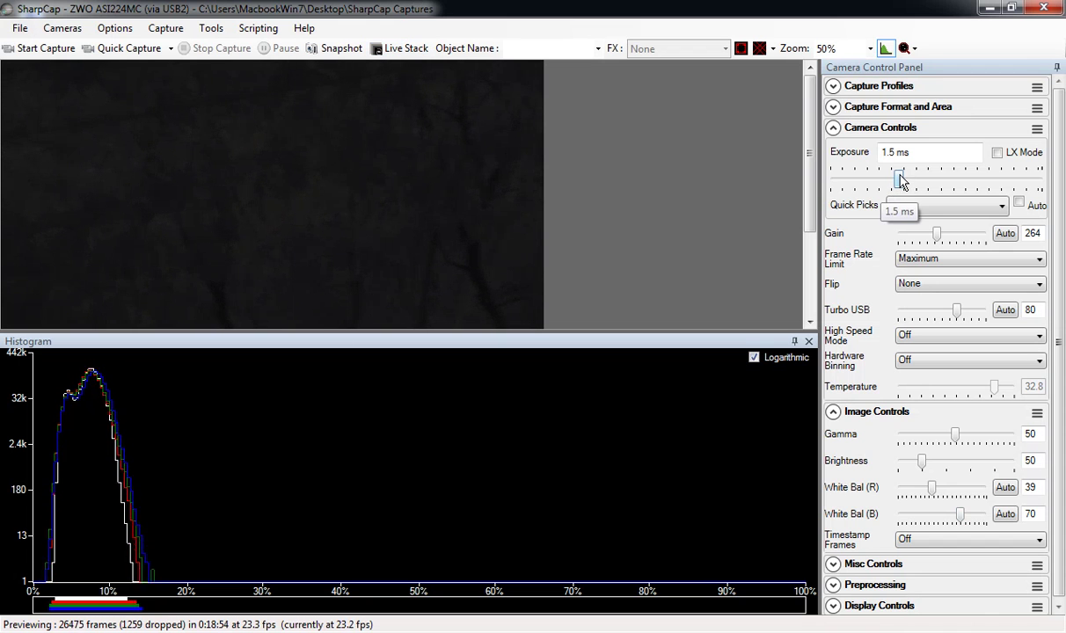
{"action": "left_click_drag", "start_coordinate": [900, 180], "coordinate": [915, 181]}
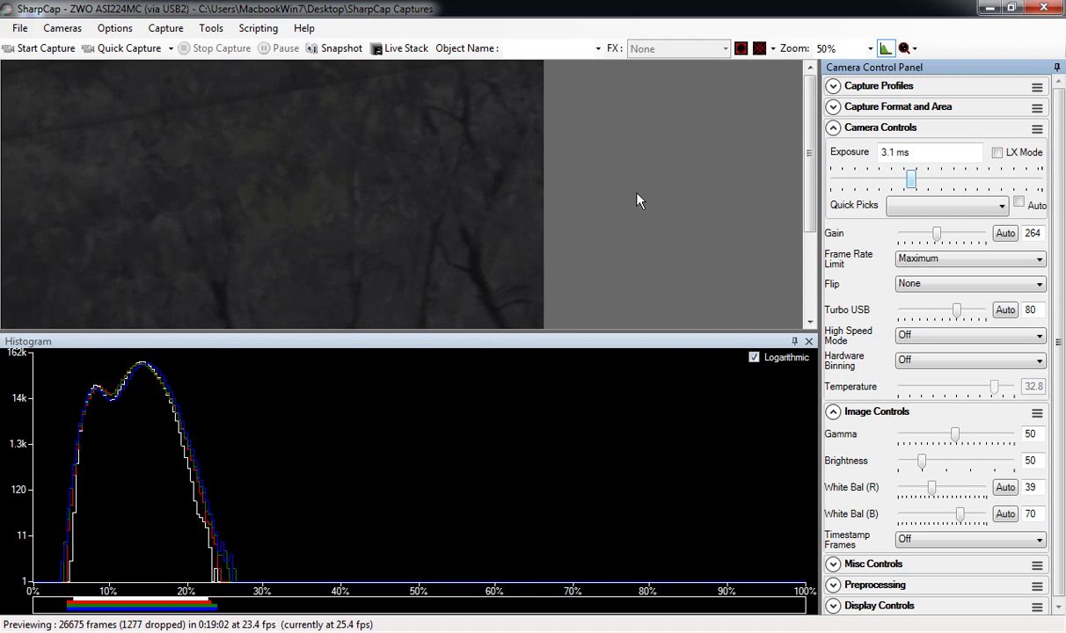
{"action": "left_click", "coordinate": [321, 205]}
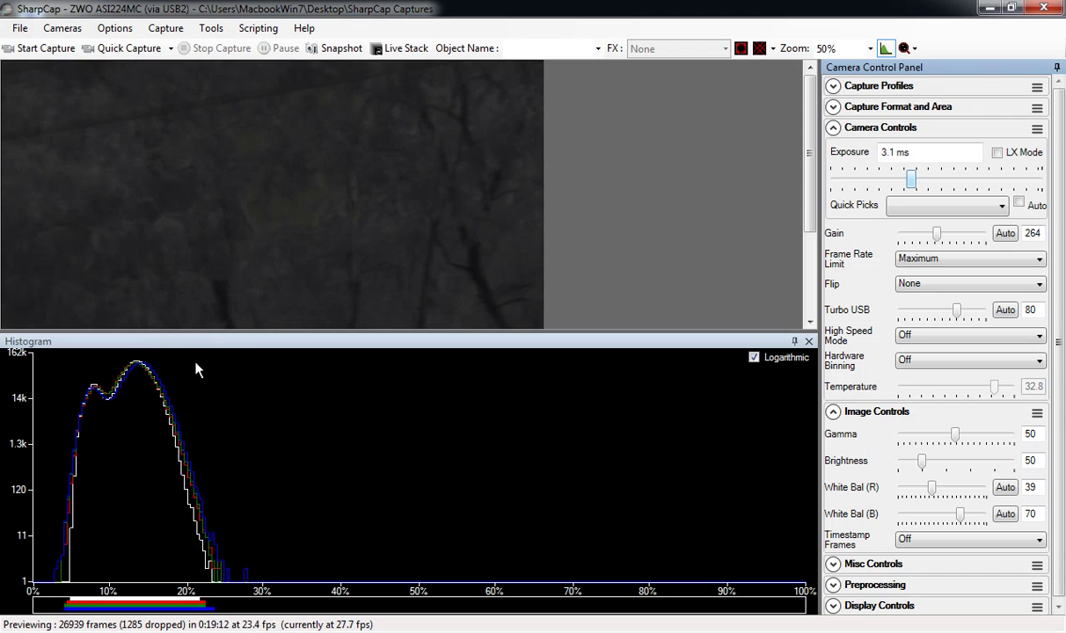
{"action": "left_click", "coordinate": [402, 49]}
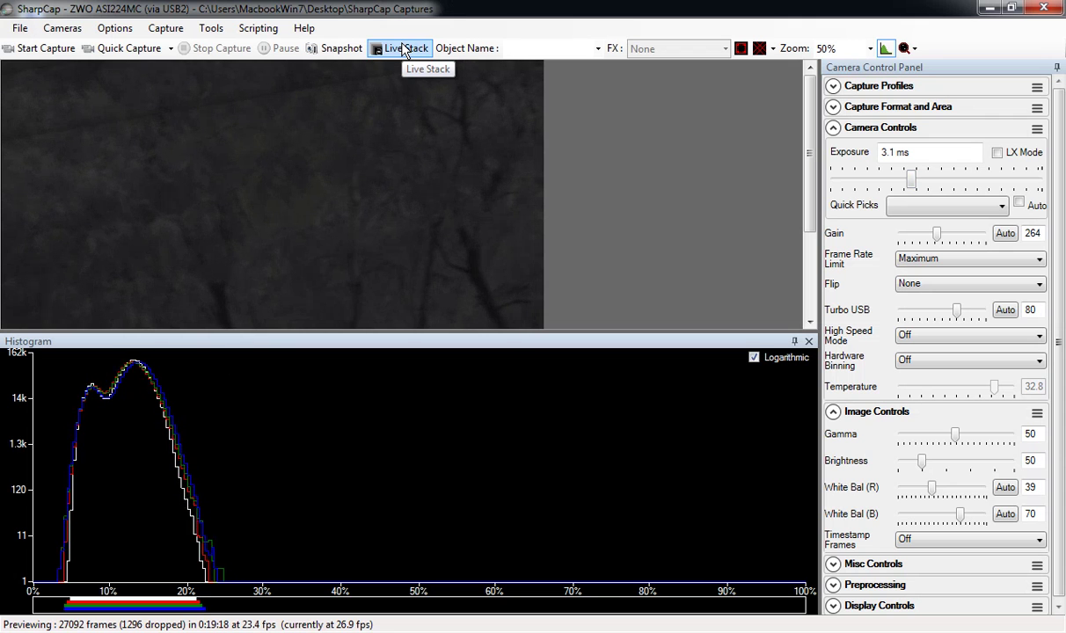
{"action": "left_click", "coordinate": [151, 371]}
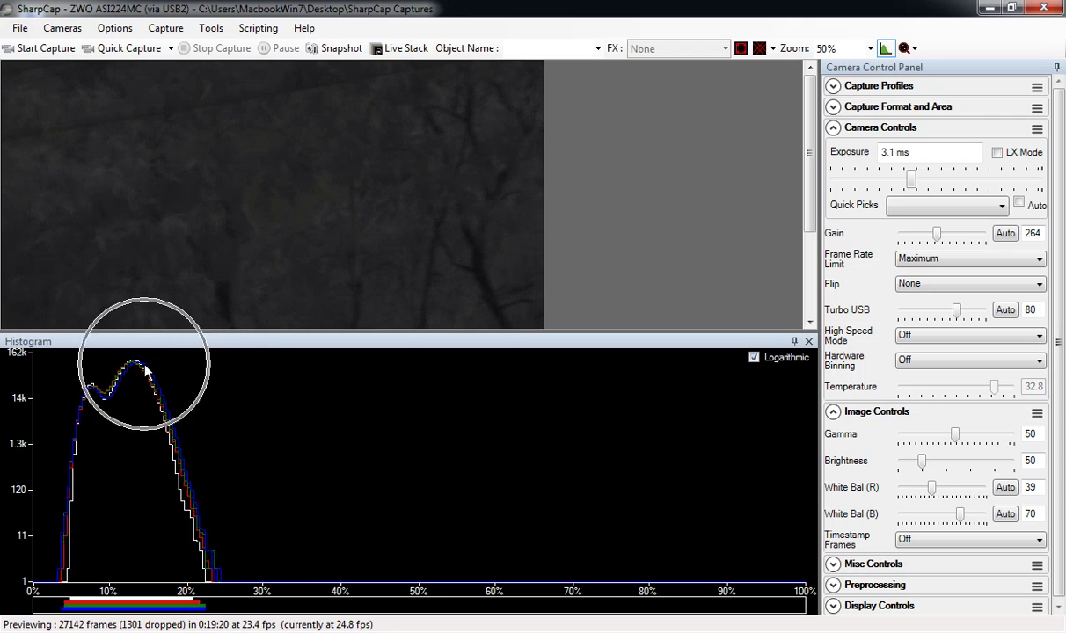